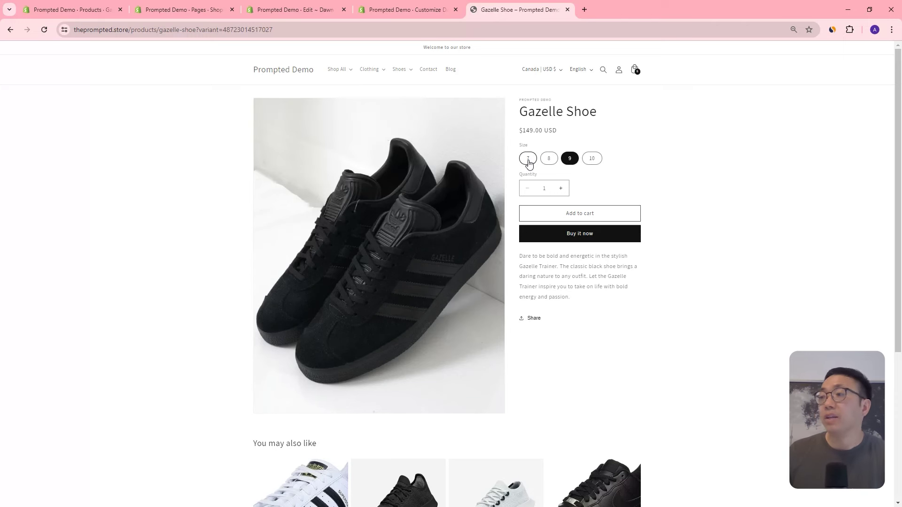
- Preview the size 7 variant on the storefront and examine the Variant Description block's metafield namespace and key in the theme editor
click(528, 160)
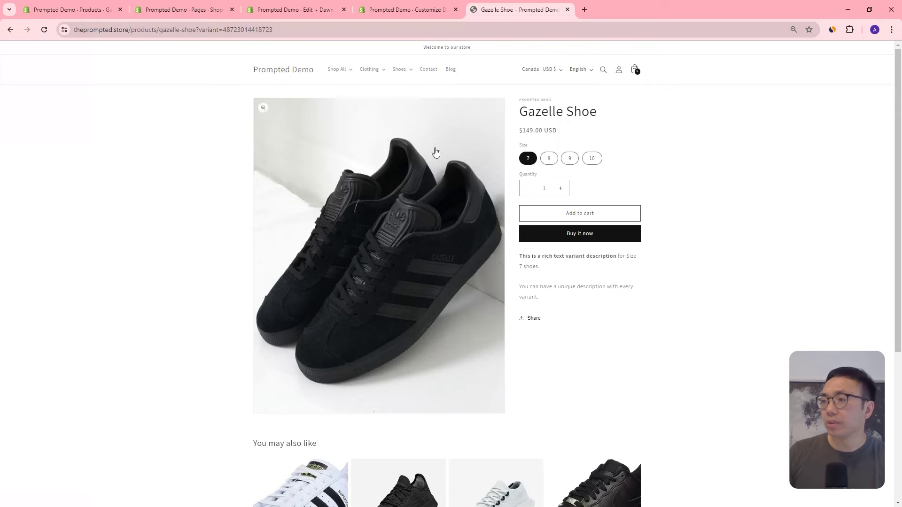
click(401, 10)
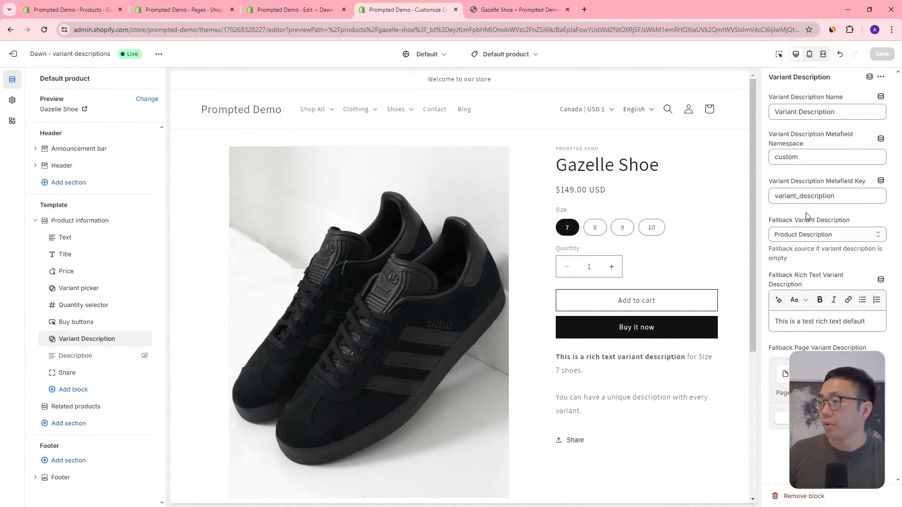
drag(828, 161, 748, 163)
drag(843, 194, 752, 195)
click(848, 198)
drag(848, 198, 769, 198)
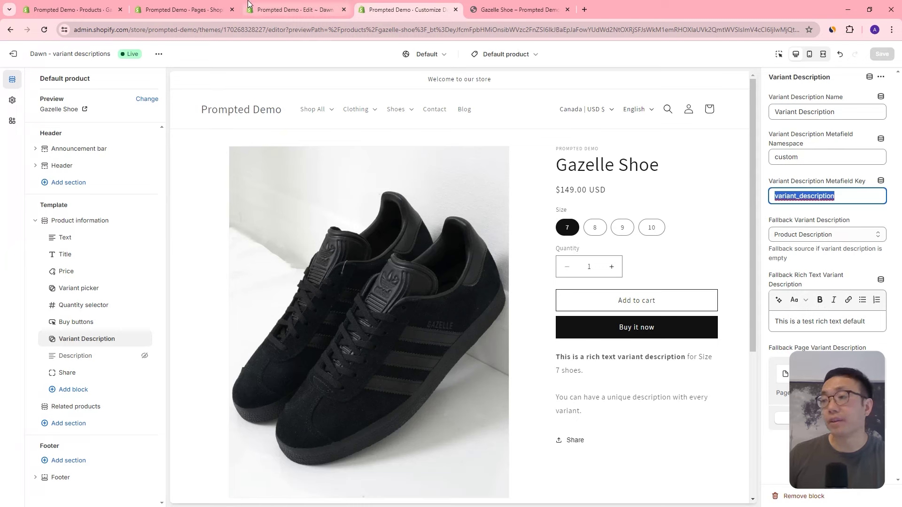
- Open all of the Gazelle Shoe's variants in the bulk editor and examine the variant description column
click(78, 7)
scroll(247, 255, down, 5)
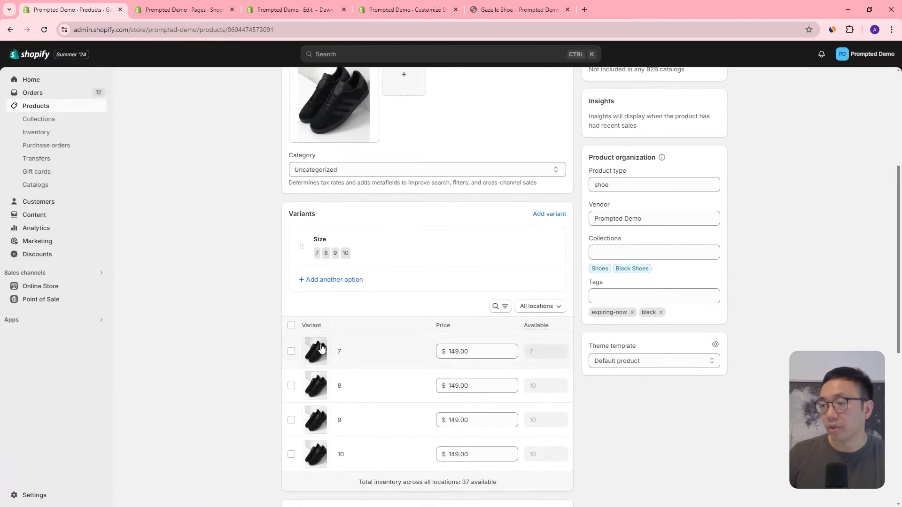
click(291, 326)
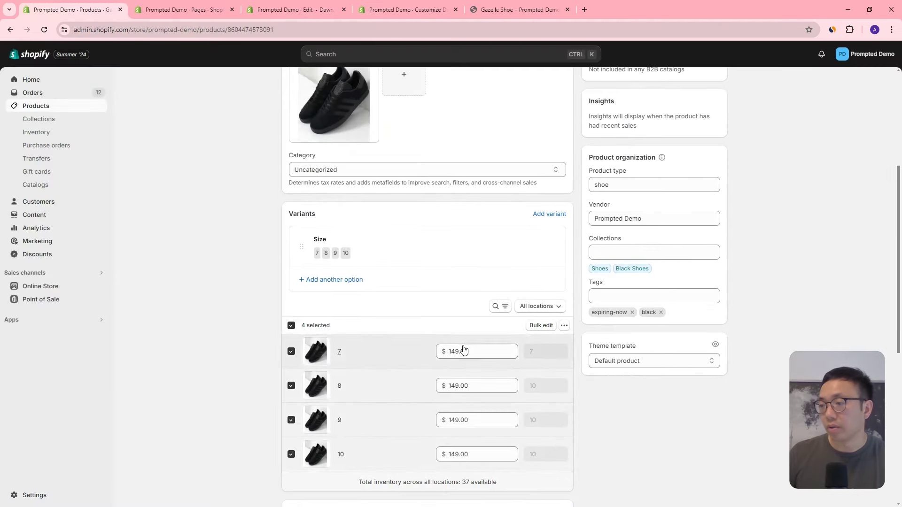
click(548, 326)
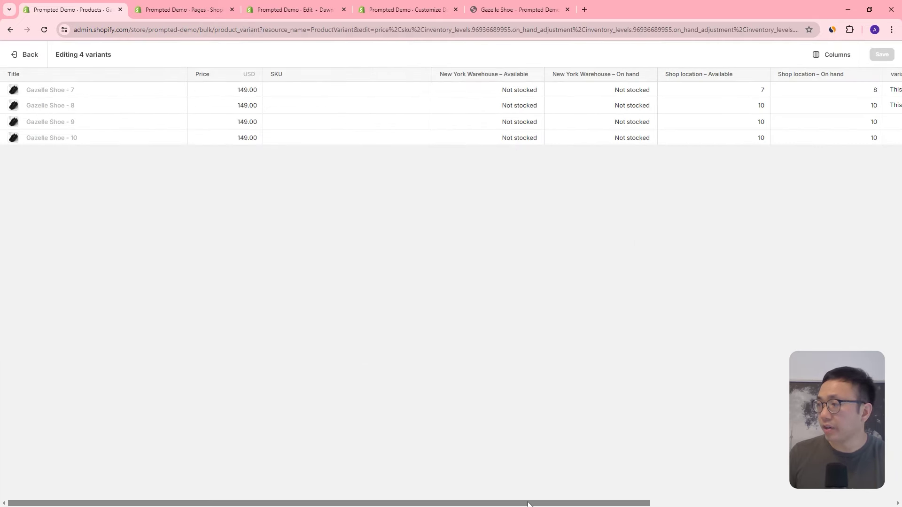
drag(528, 503, 781, 505)
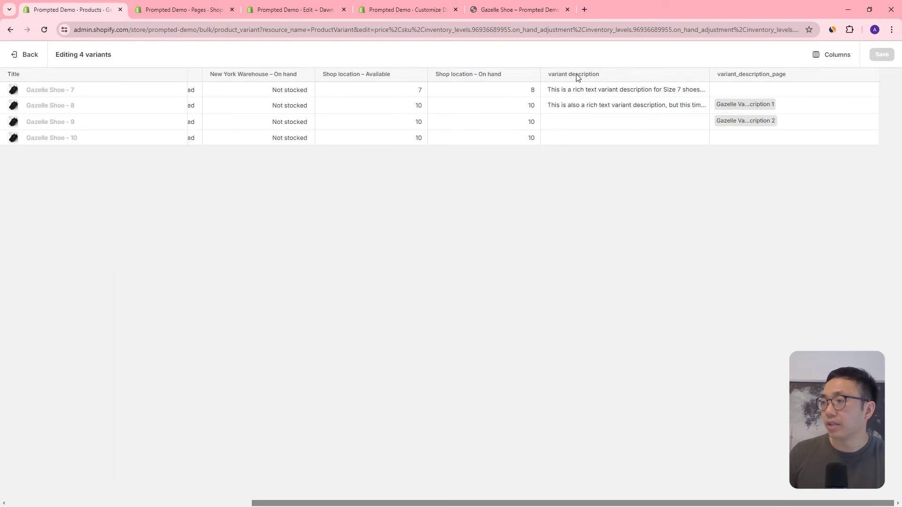
click(584, 89)
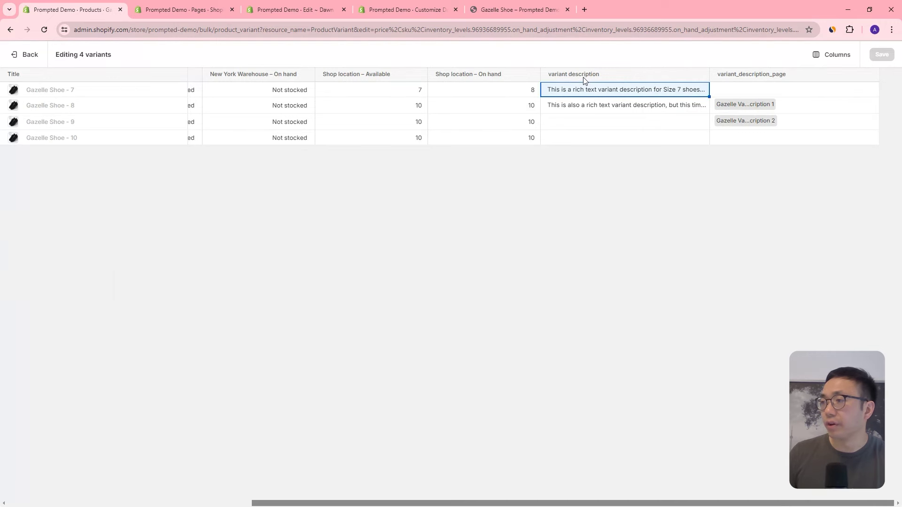
- Compare the Variant Description block's metafield key in the theme editor with the variant description column in the bulk editor
click(391, 9)
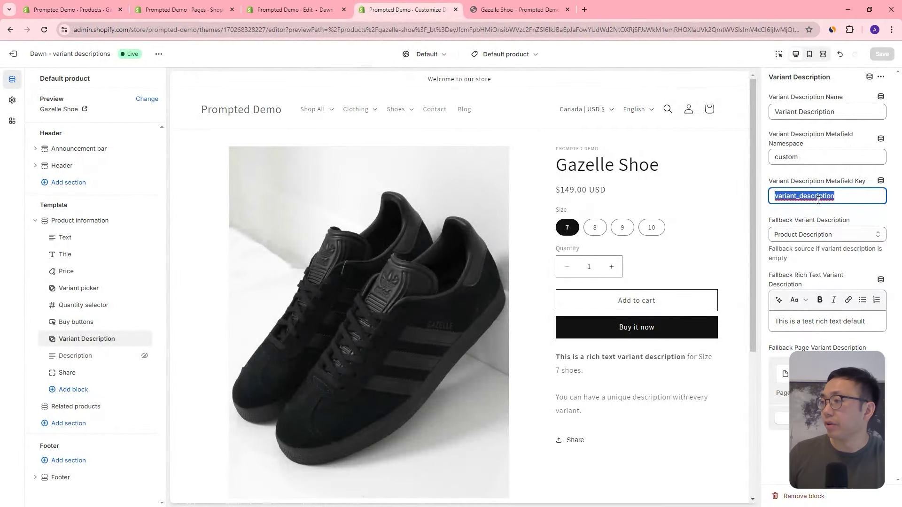
drag(794, 196, 835, 196)
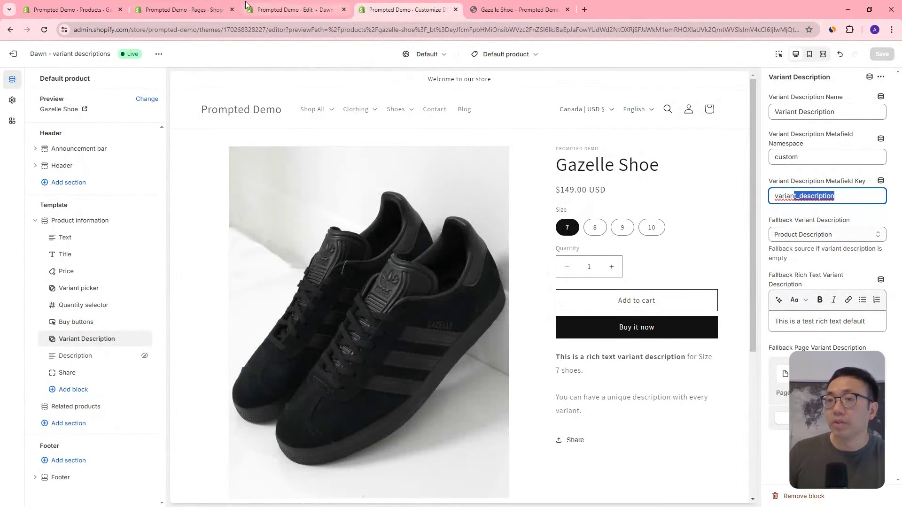
click(83, 7)
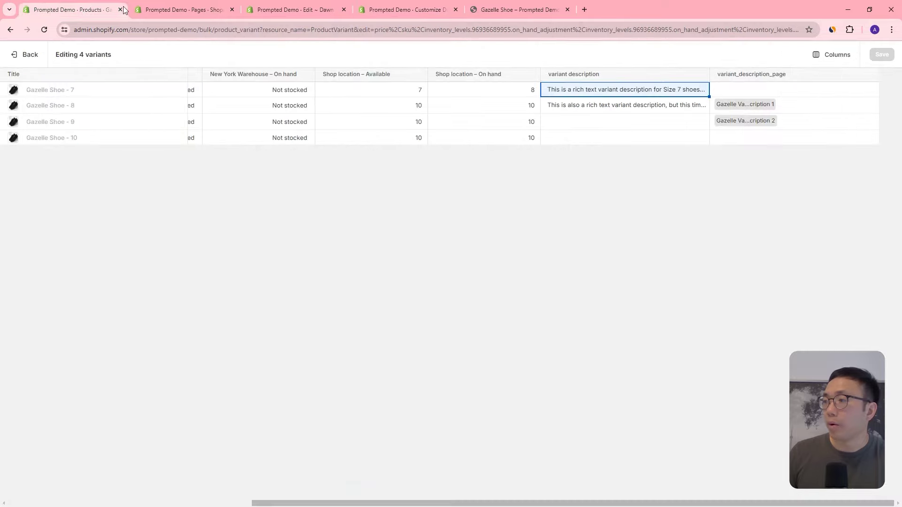
- Open the size 7 variant's rich text description in the bulk editor and compare it with the storefront product page
click(573, 105)
double_click(577, 92)
drag(598, 170, 552, 133)
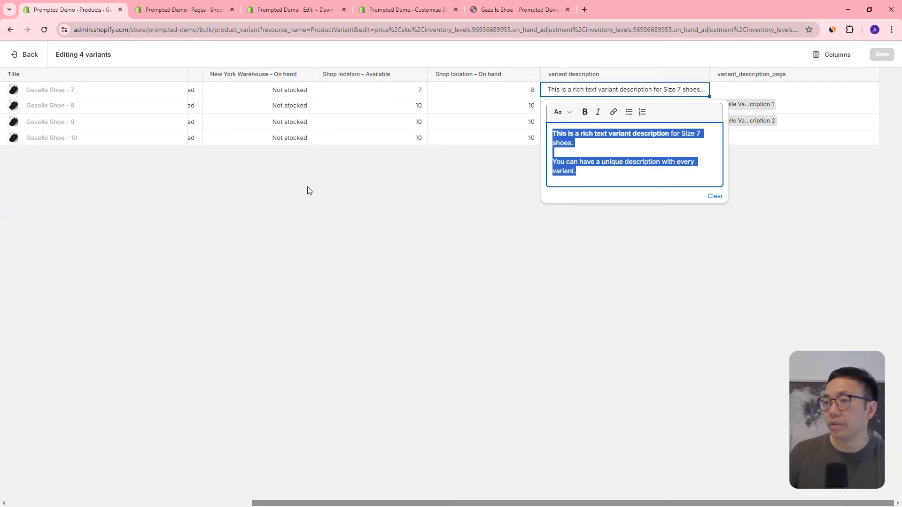
click(494, 6)
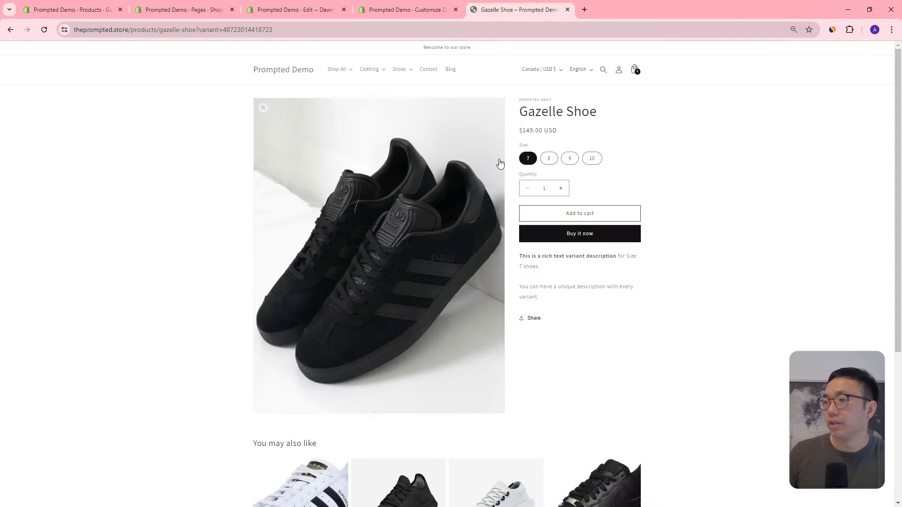
click(82, 10)
click(578, 251)
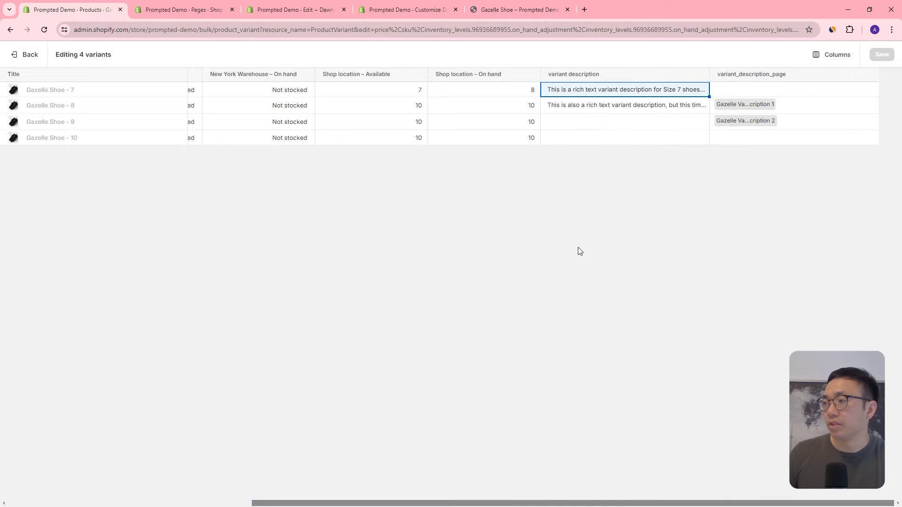
- Compare the size 8 variant's description entry with its preview in the theme editor
click(594, 110)
click(437, 10)
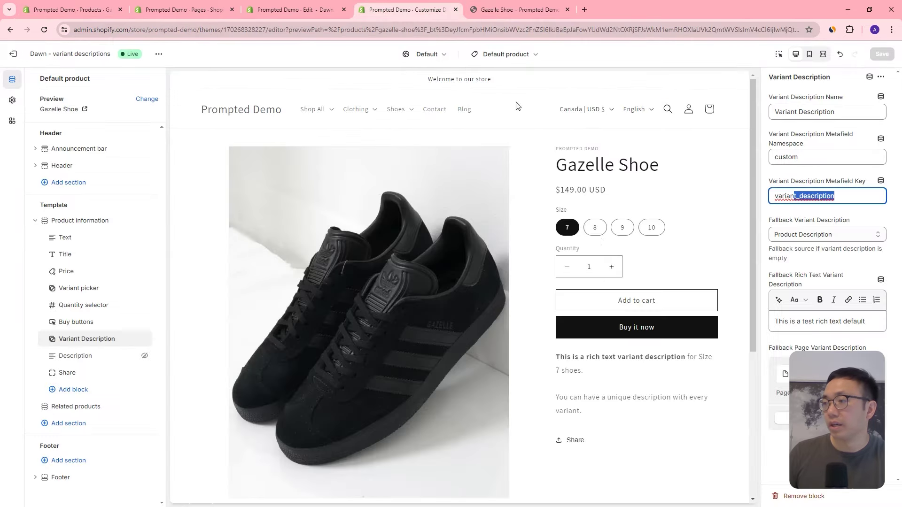
click(595, 228)
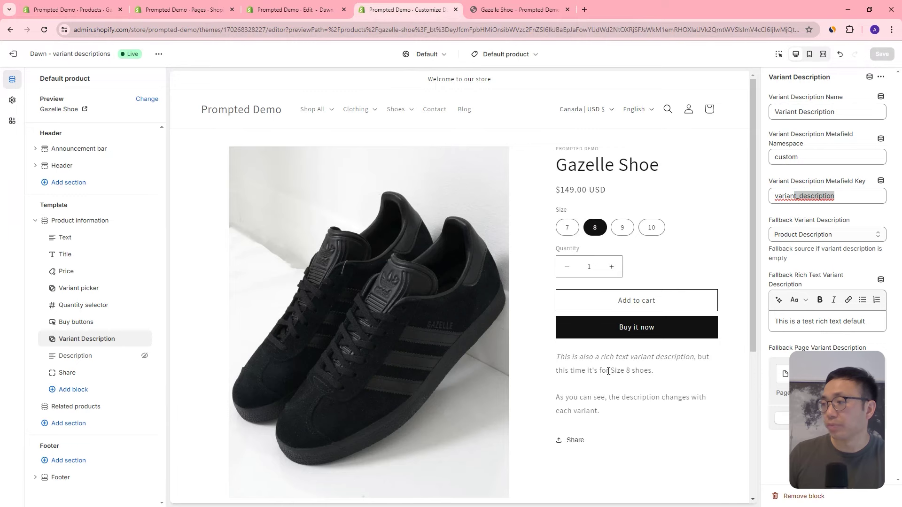
scroll(608, 371, down, 1)
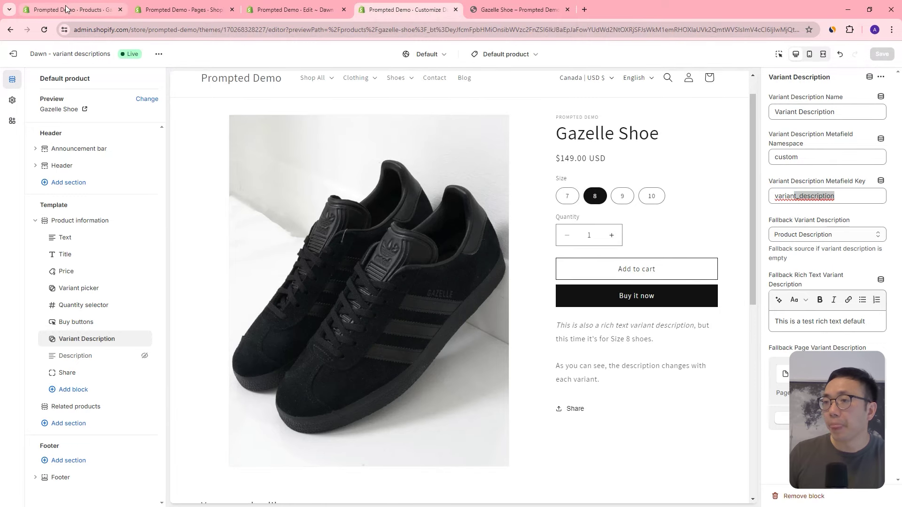
- Check the variant description cells for sizes 9 and 10 and the description shown for size 9 on the storefront
click(66, 9)
click(526, 227)
click(580, 128)
click(568, 143)
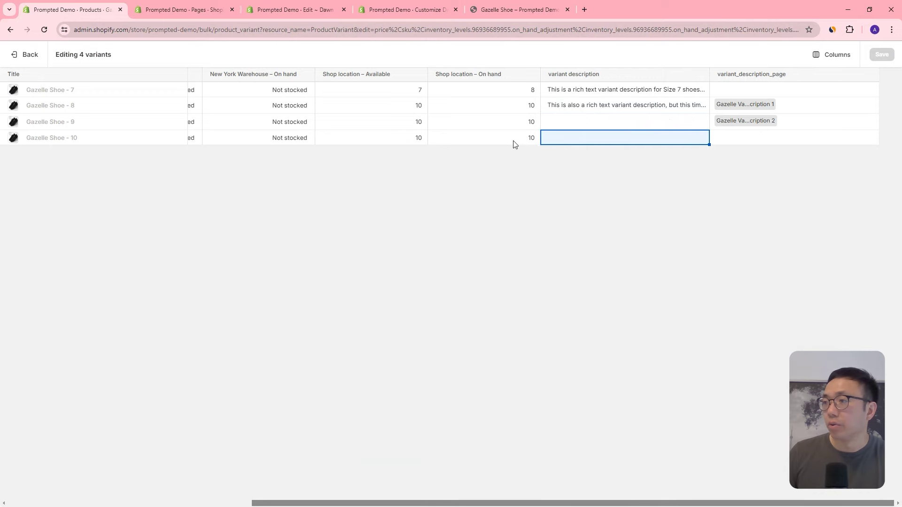
click(480, 11)
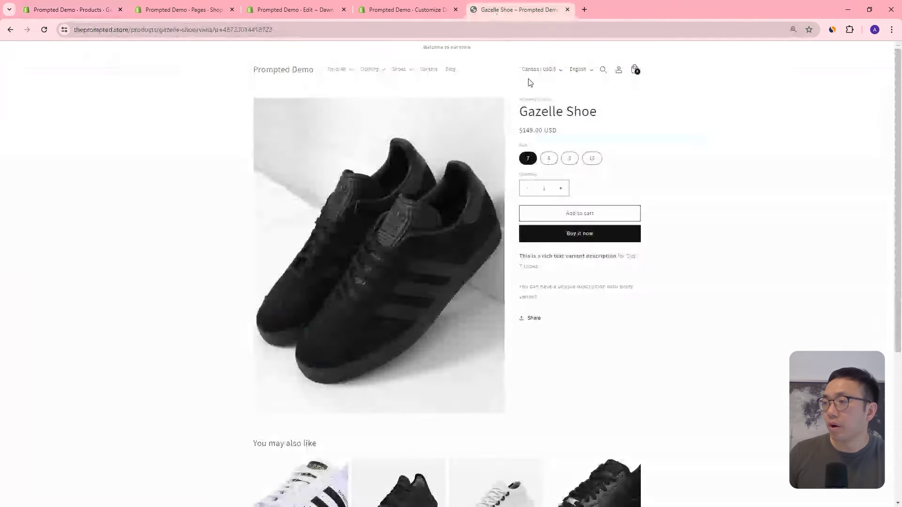
click(569, 164)
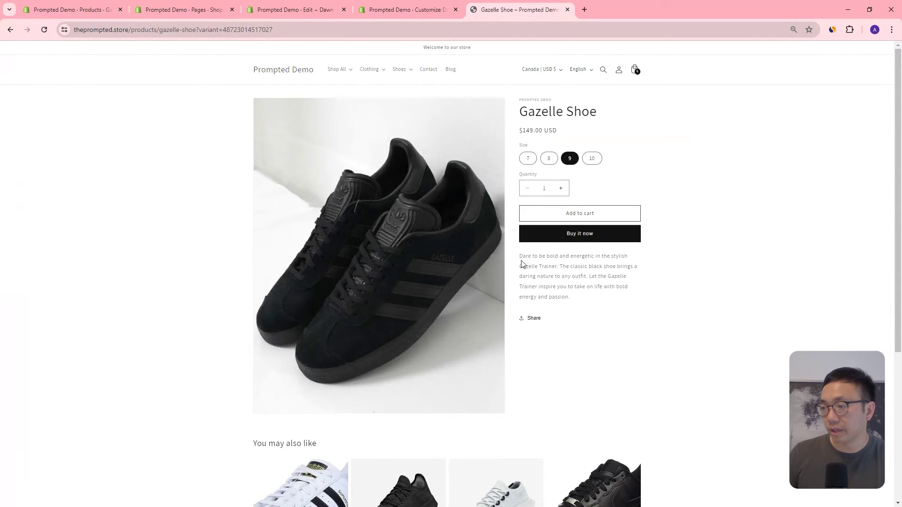
drag(522, 261, 567, 287)
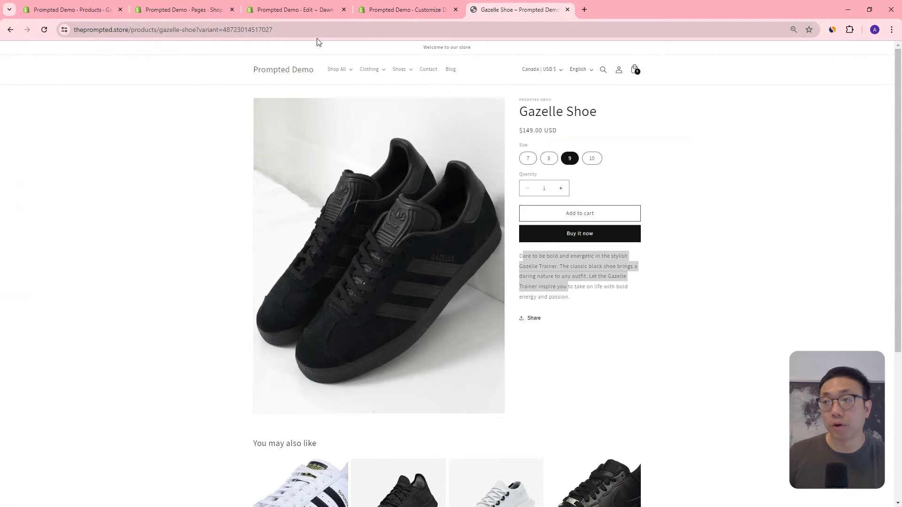
- Review the fallback choices in the theme editor, unhide the product's Description block, and preview the size 10 variant
click(395, 11)
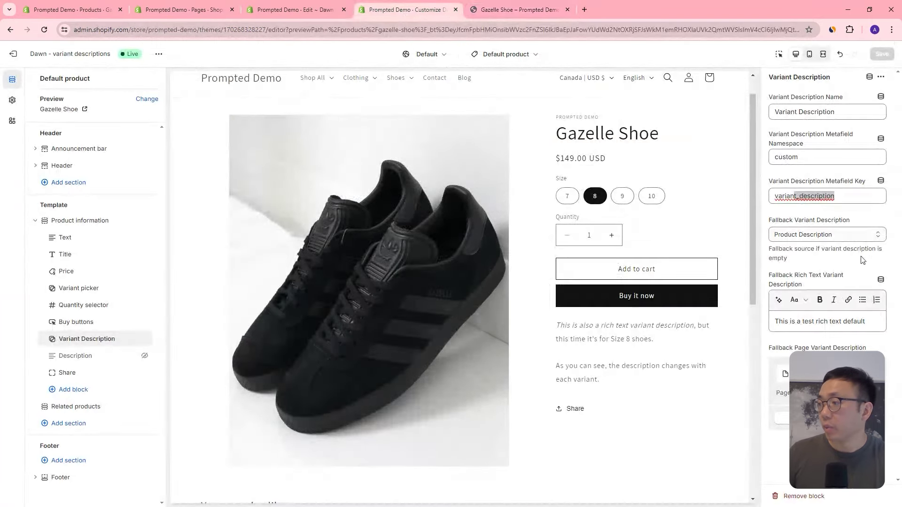
click(830, 234)
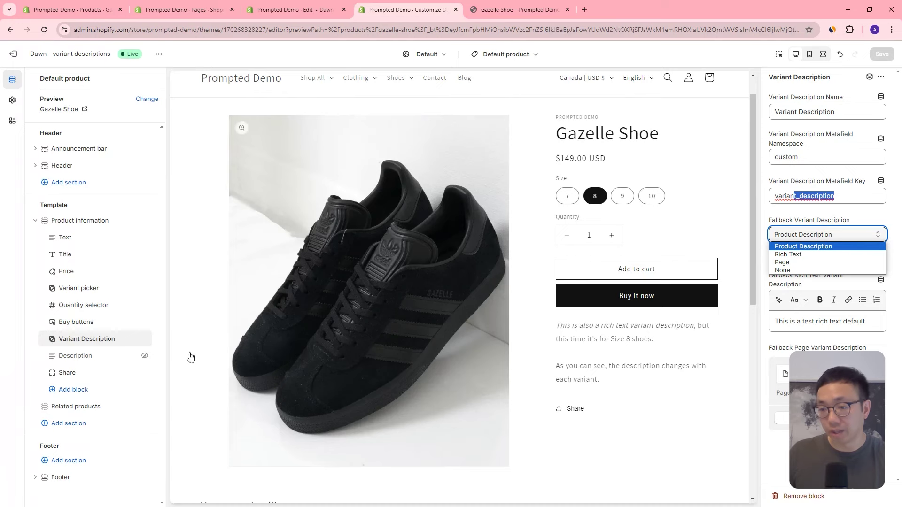
click(106, 357)
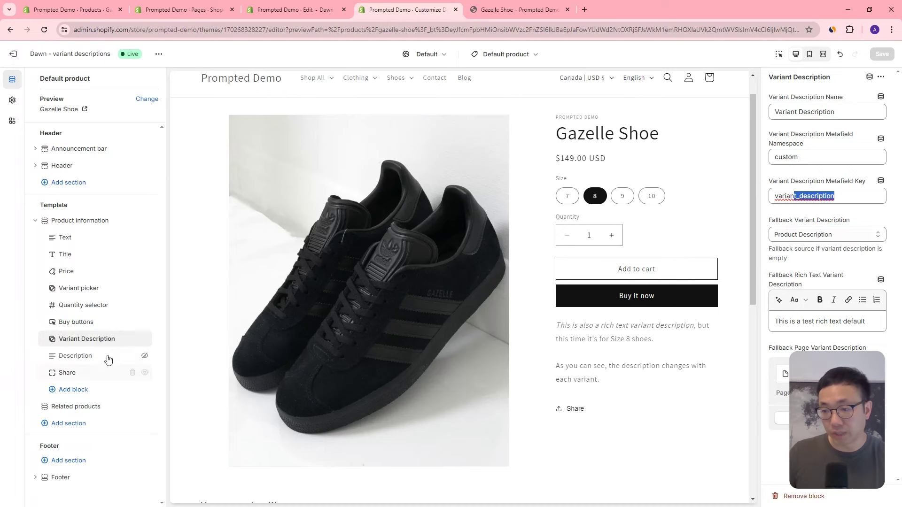
click(162, 358)
scroll(679, 340, down, 2)
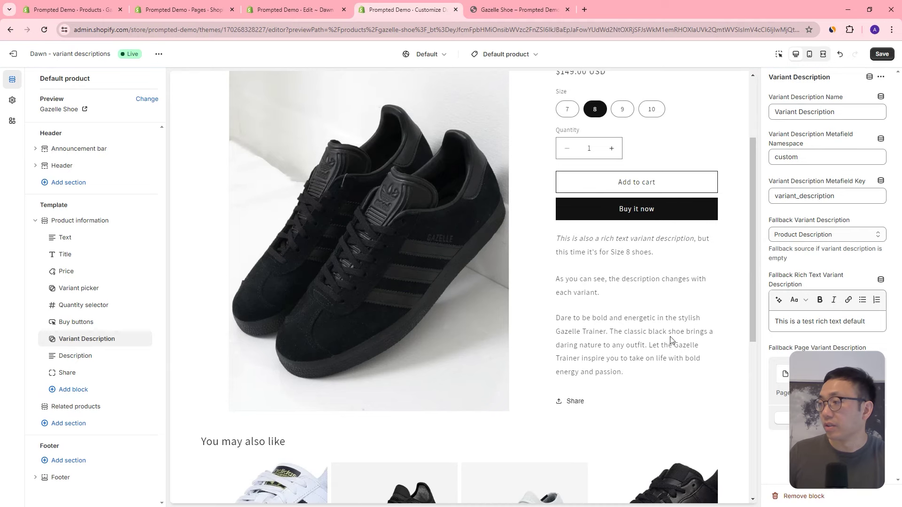
click(651, 114)
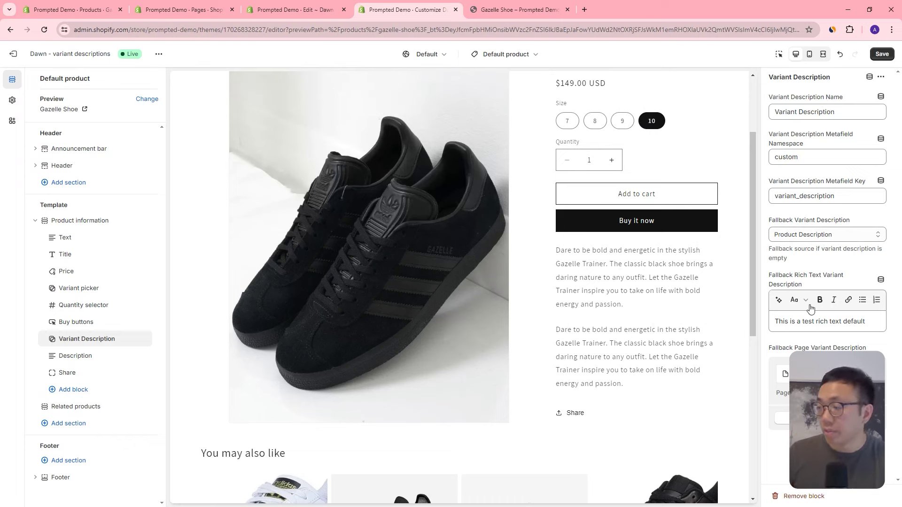
- Set the fallback variant description to Rich Text and compare the preview with the block's fallback rich text
click(817, 235)
click(828, 256)
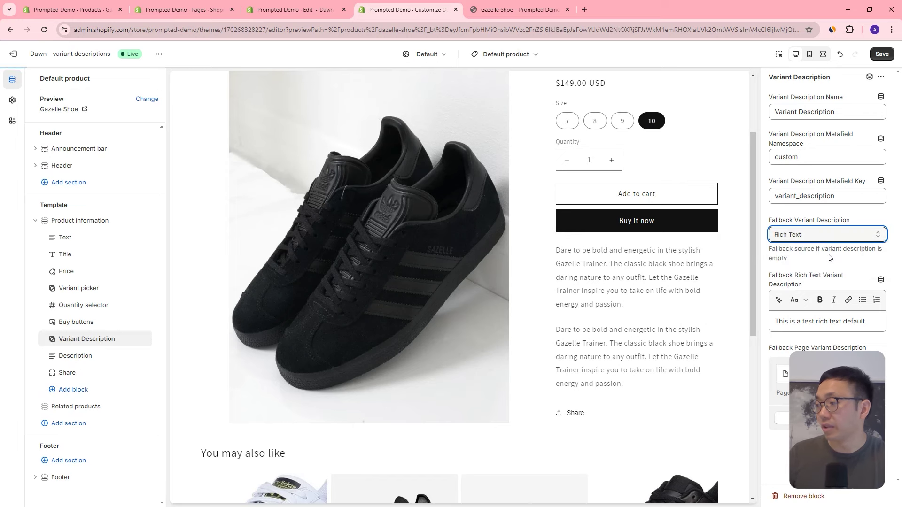
drag(874, 318, 705, 325)
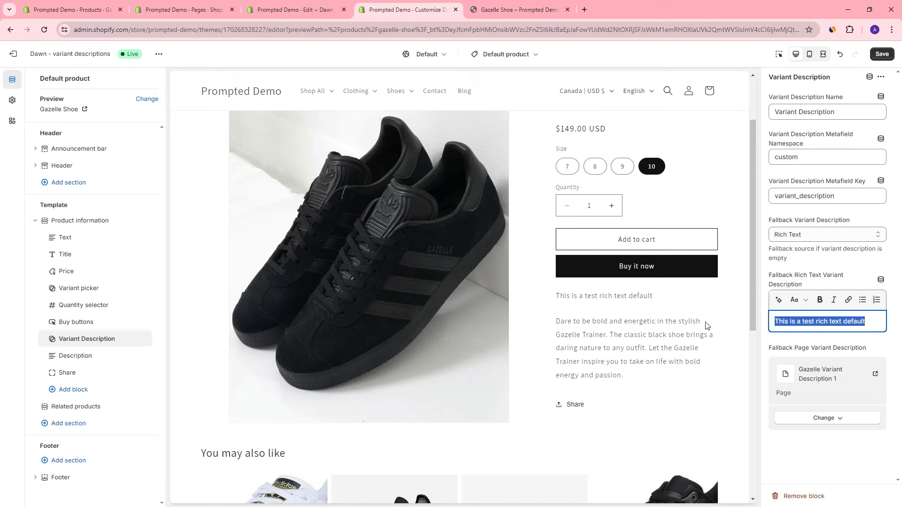
drag(871, 320, 725, 329)
- Set the fallback variant description to Page and examine the page content in the product preview
click(831, 234)
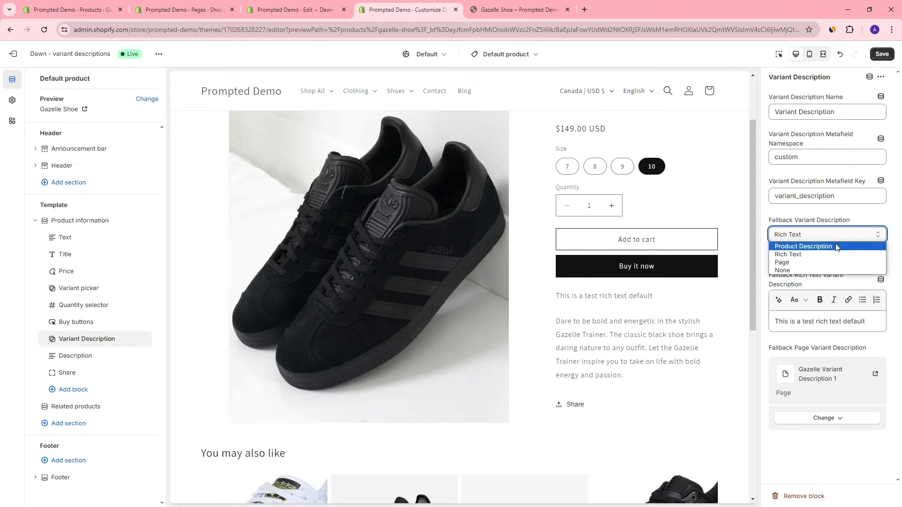
click(816, 263)
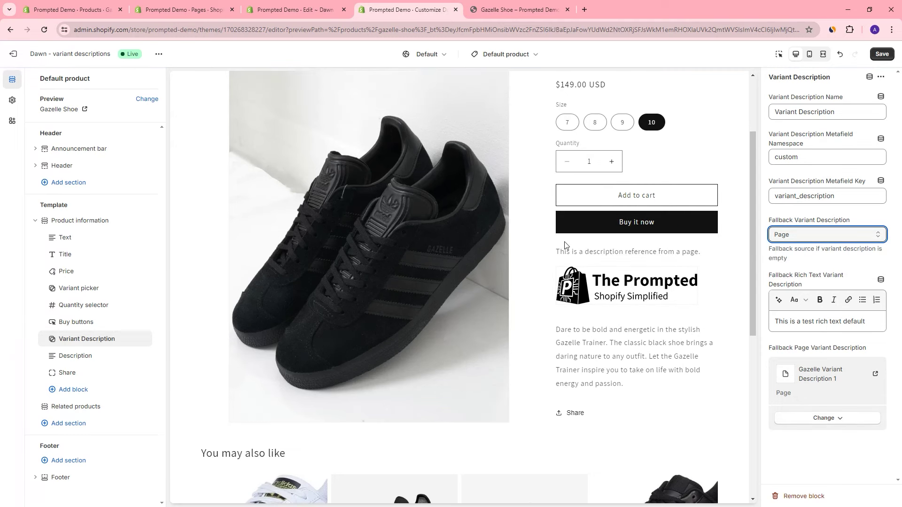
drag(558, 251, 575, 260)
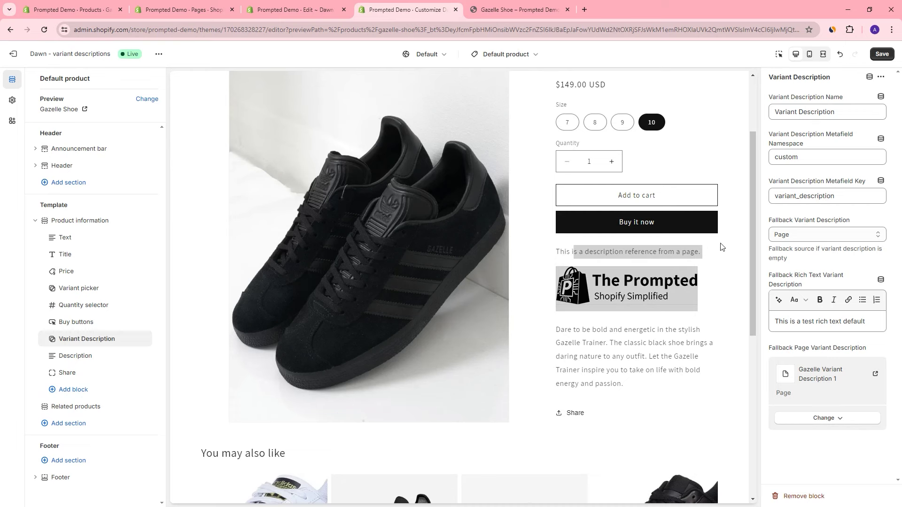
- Set the fallback variant description to None and compare the previews of the size 7 and size 10 variants
click(827, 235)
click(803, 269)
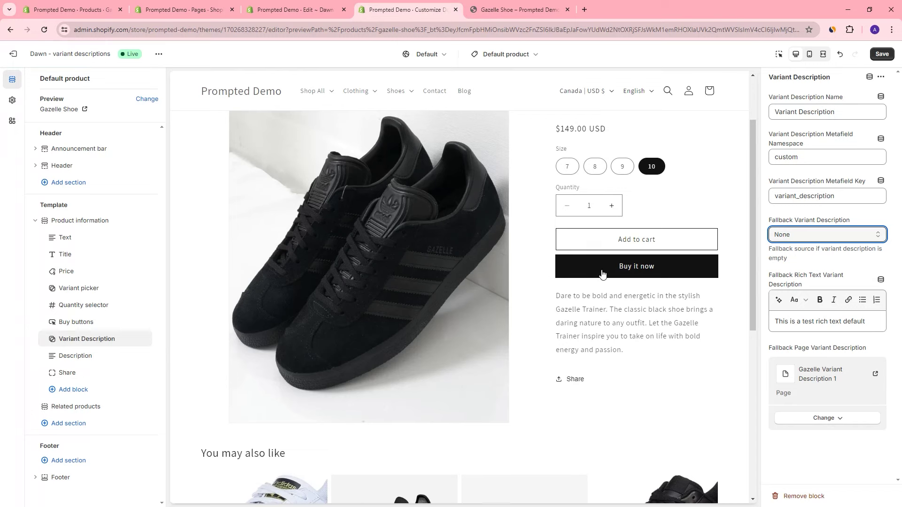
drag(556, 322, 564, 296)
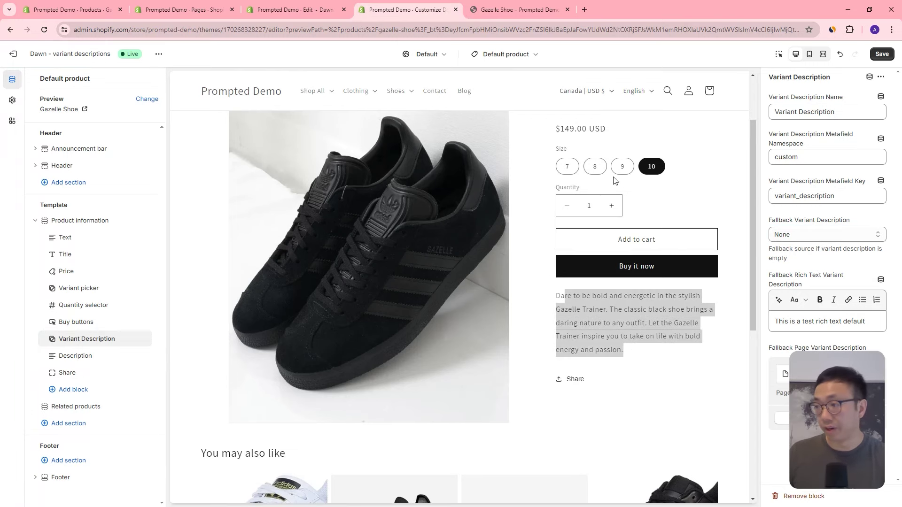
click(567, 167)
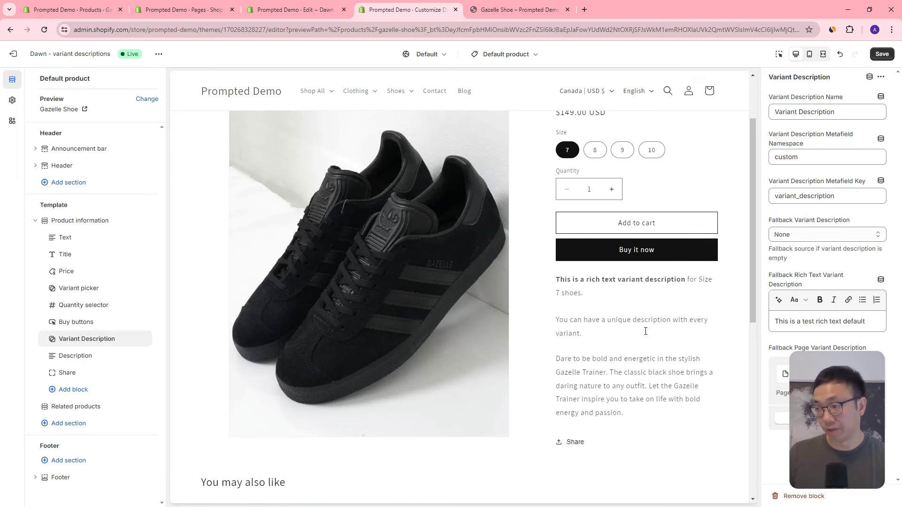
click(651, 153)
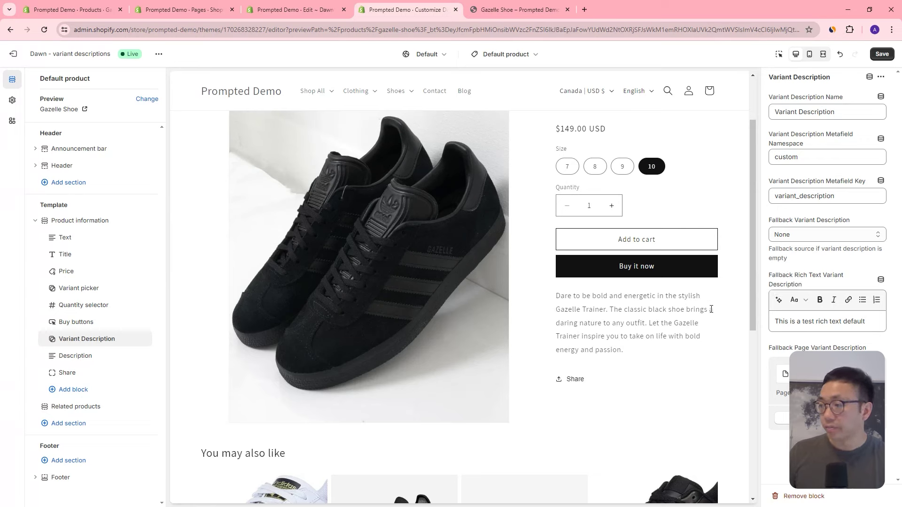
- Set the Variant Description block's fallback variant description to Page
click(815, 235)
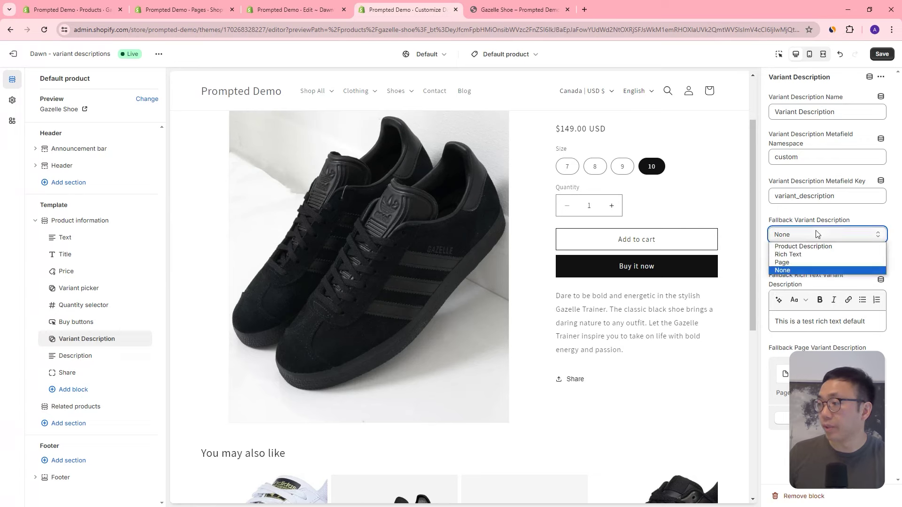
click(789, 261)
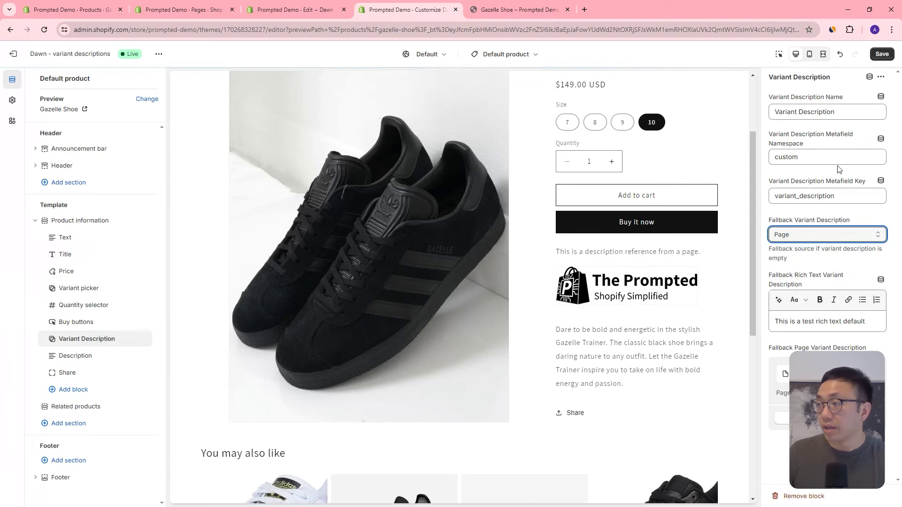
- Check the page metafield values for sizes 8 and 9 in the variant bulk editor, and set the block's metafield key to variant_description_page
double_click(841, 191)
click(846, 196)
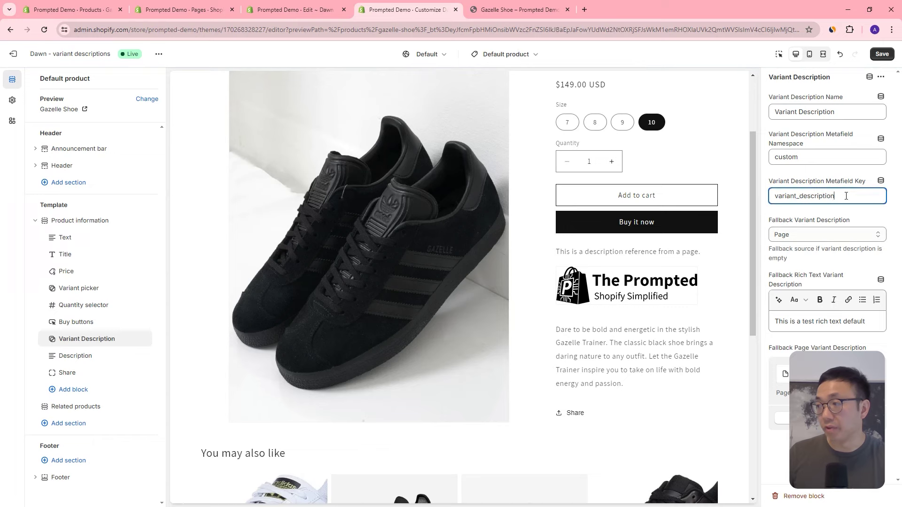
click(71, 9)
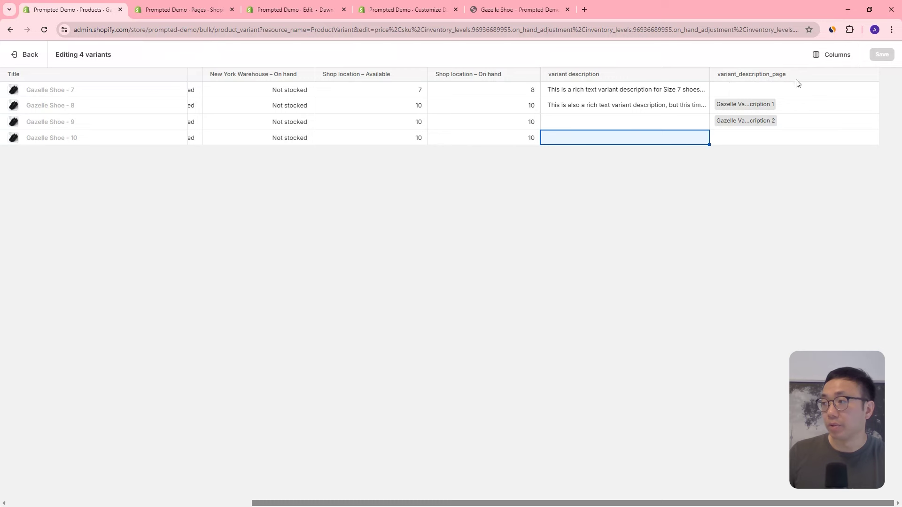
click(789, 107)
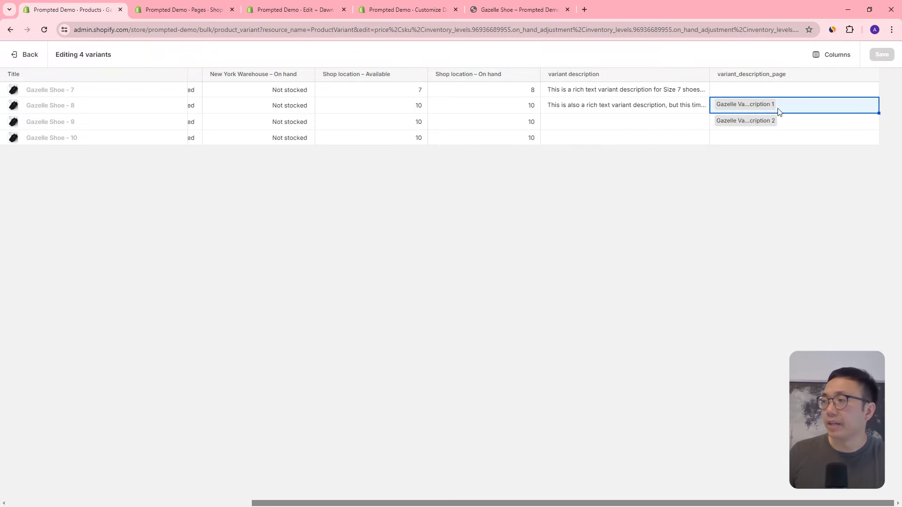
click(787, 125)
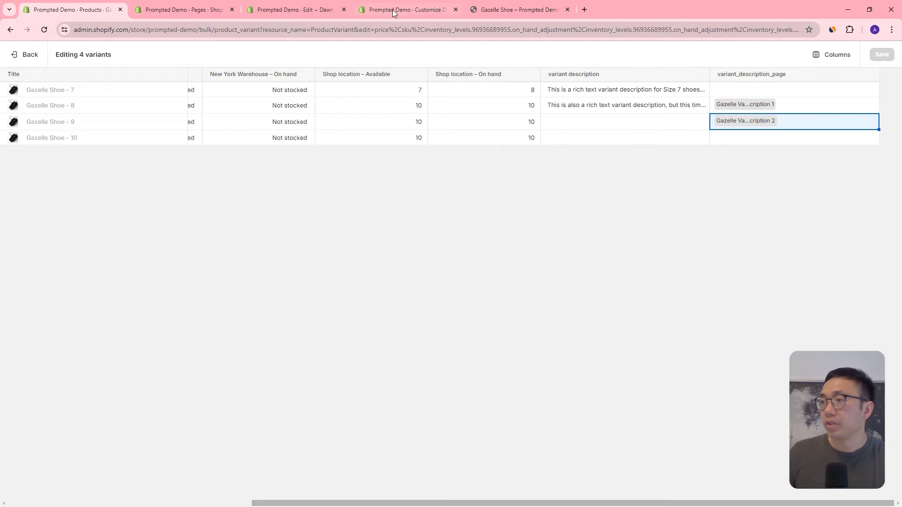
click(393, 9)
text(_page)
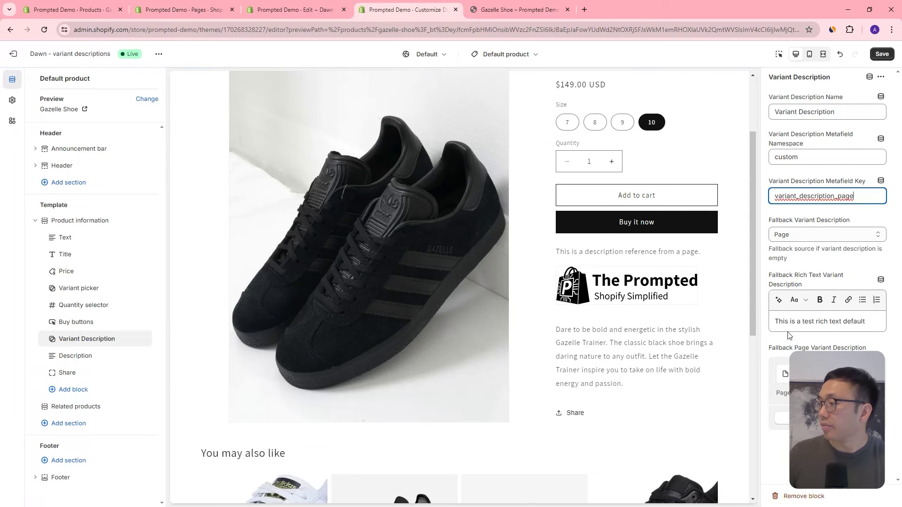
- Set the fallback variant description to Product Description and preview the size 9 and size 8 variants
click(805, 239)
click(804, 243)
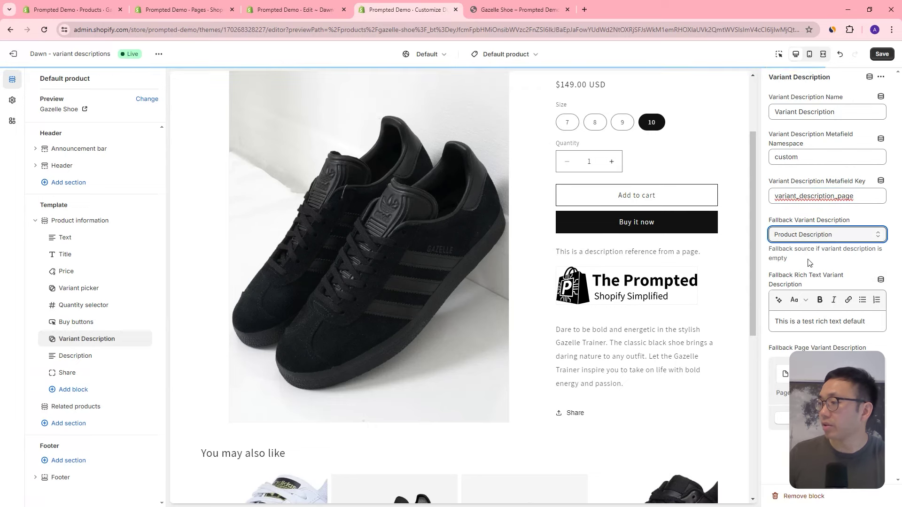
click(624, 123)
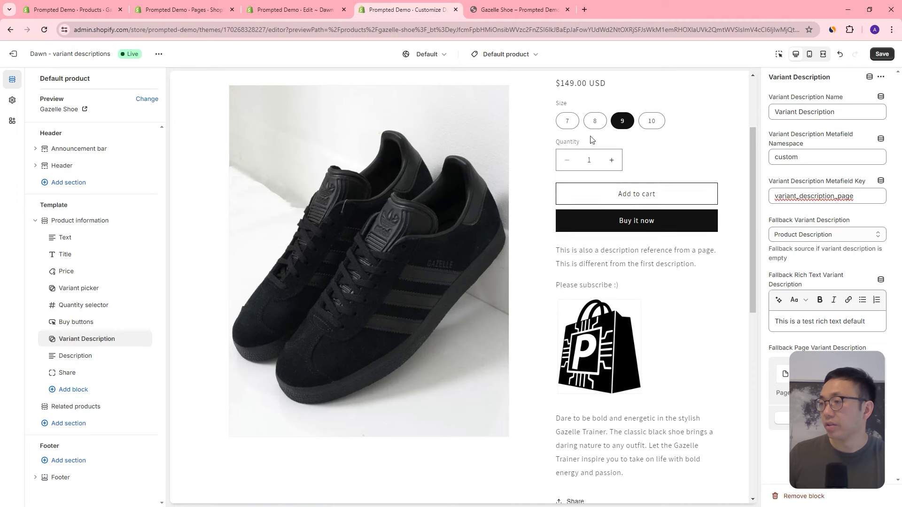
click(595, 121)
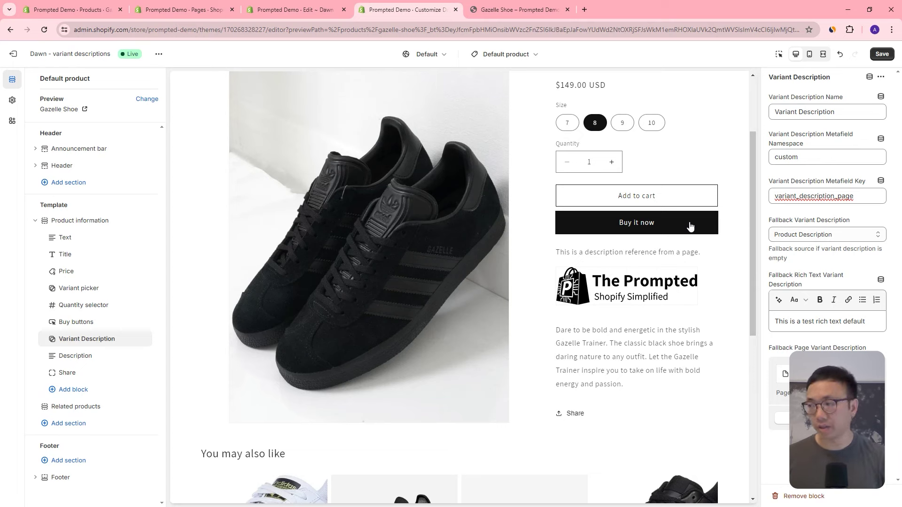
click(829, 194)
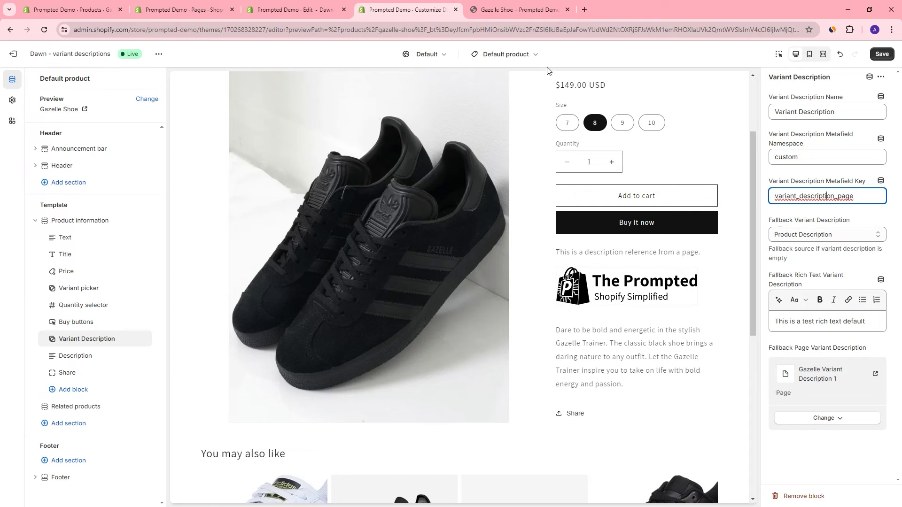
- Review the current Dawn - Variant Descriptions DEMO theme and its available actions in the store's theme list
click(486, 10)
click(592, 267)
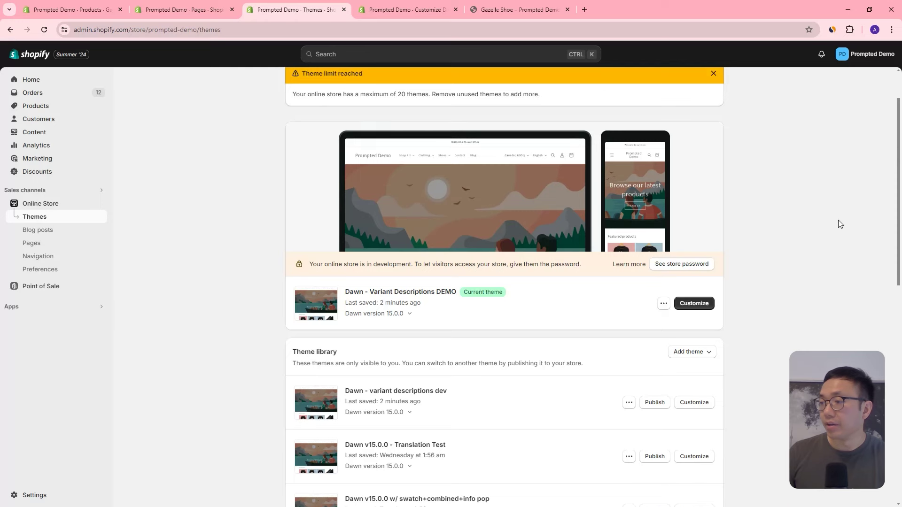
scroll(835, 224, up, 1)
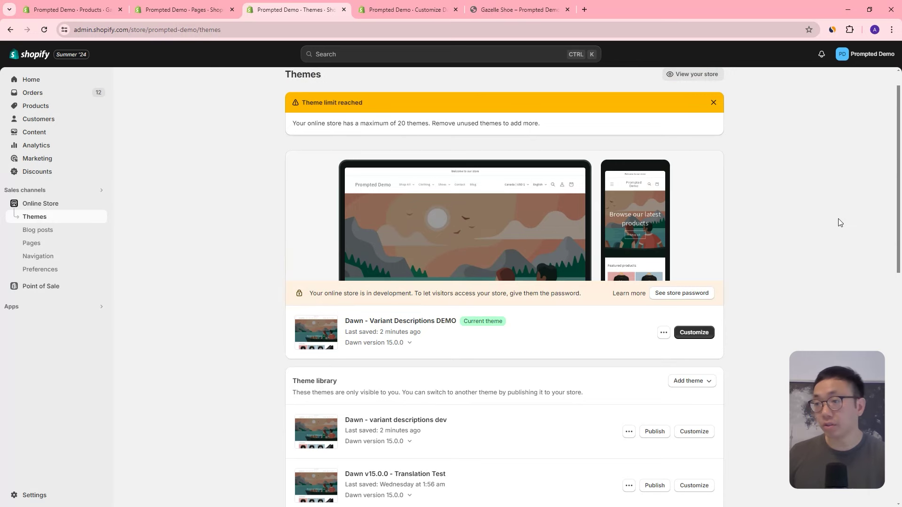
click(663, 333)
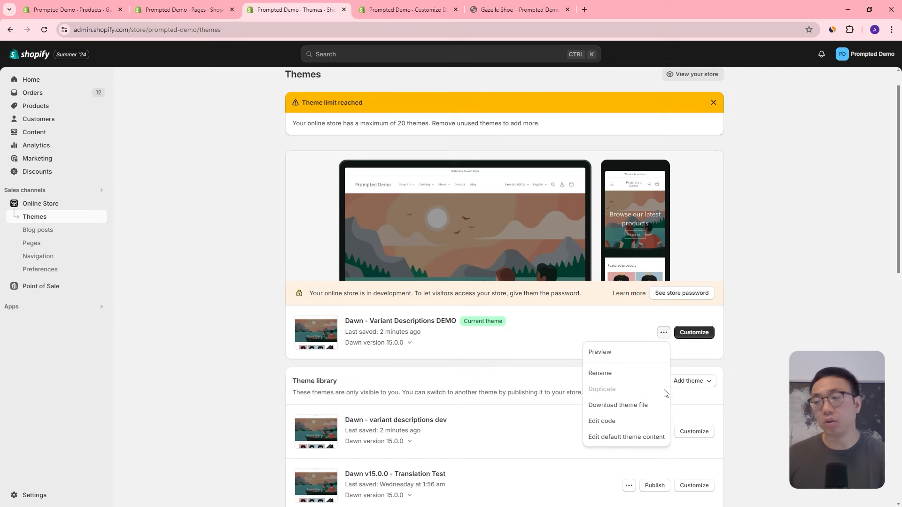
click(751, 384)
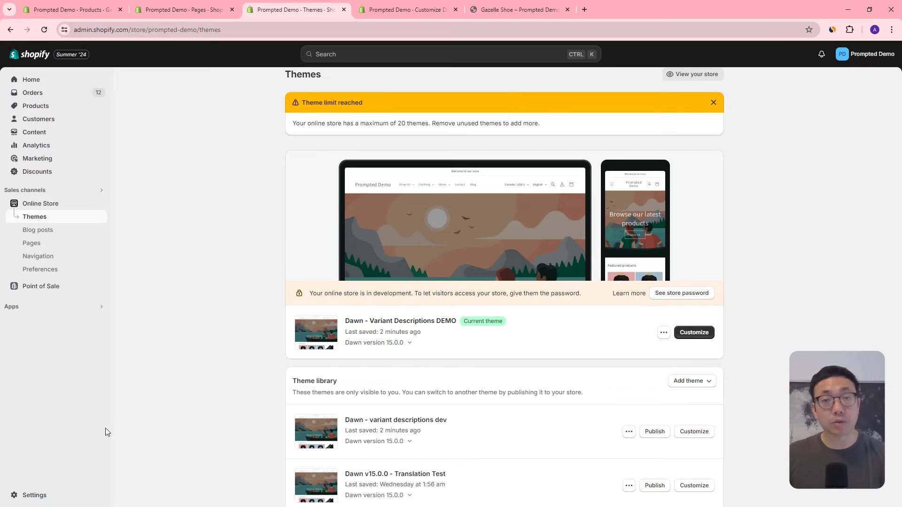
- Open the variant metafield definitions in the store's custom data settings
click(35, 495)
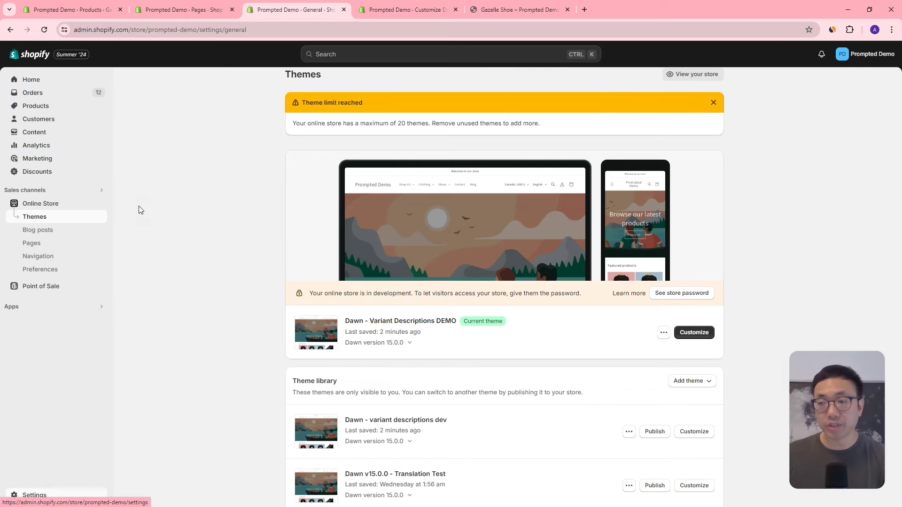
click(295, 354)
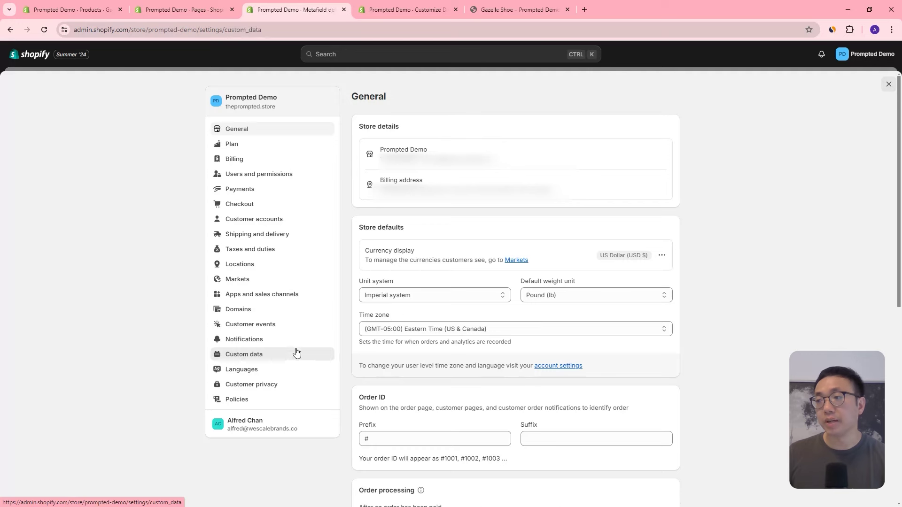
click(429, 183)
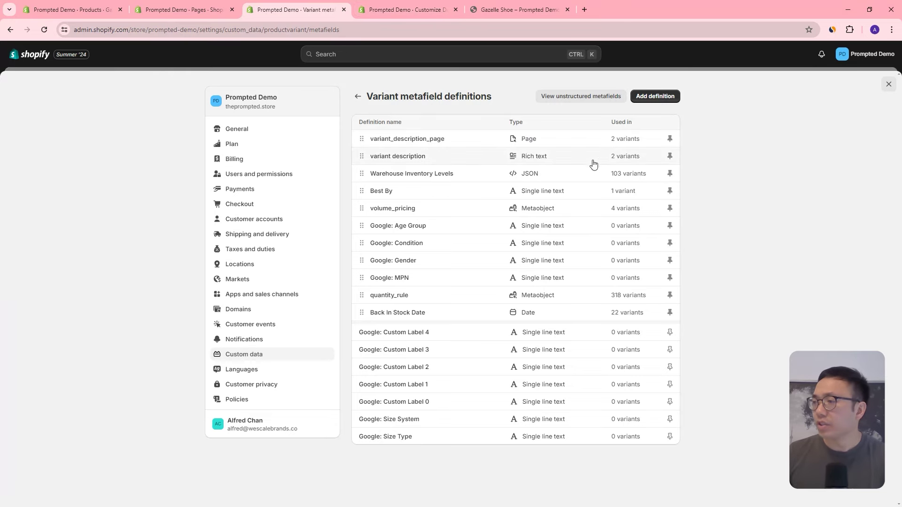
- Start a new variant metafield definition named variant_description_rich_text
click(655, 97)
click(482, 141)
text(variant-)
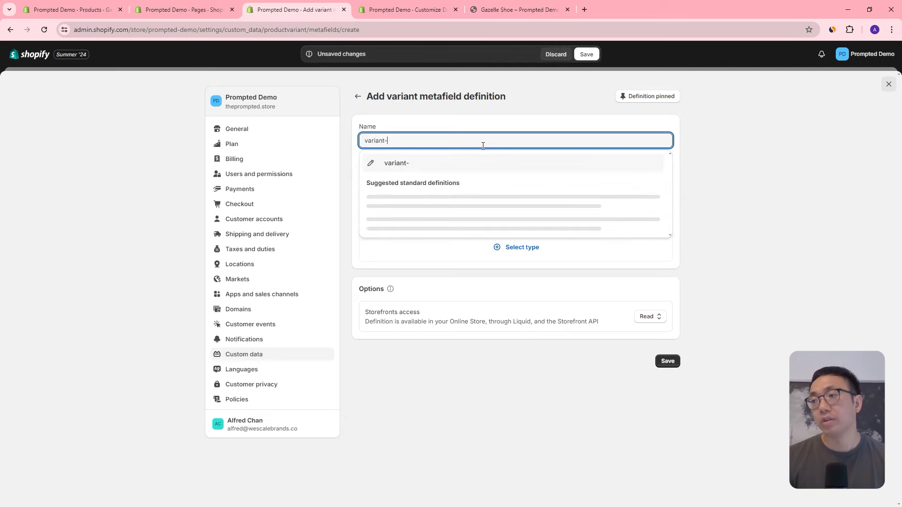
key(BackSpace)
text(_de)
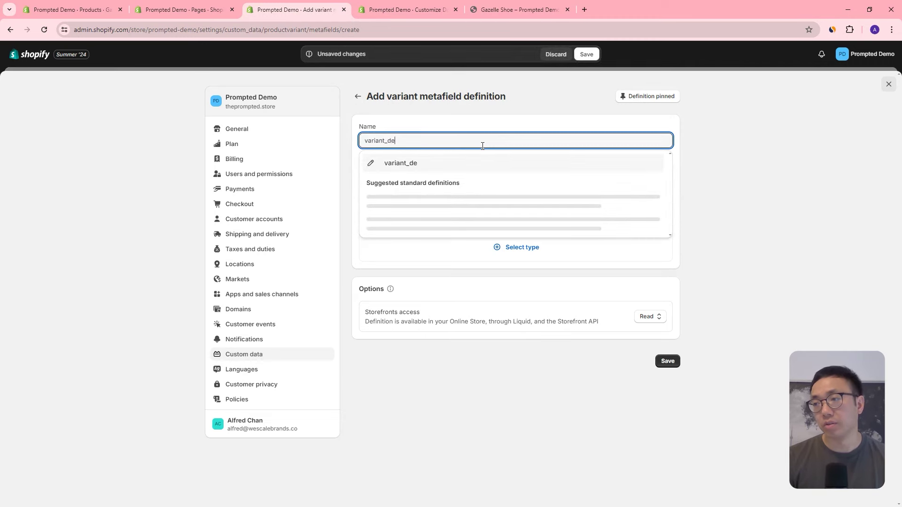
text(scription_)
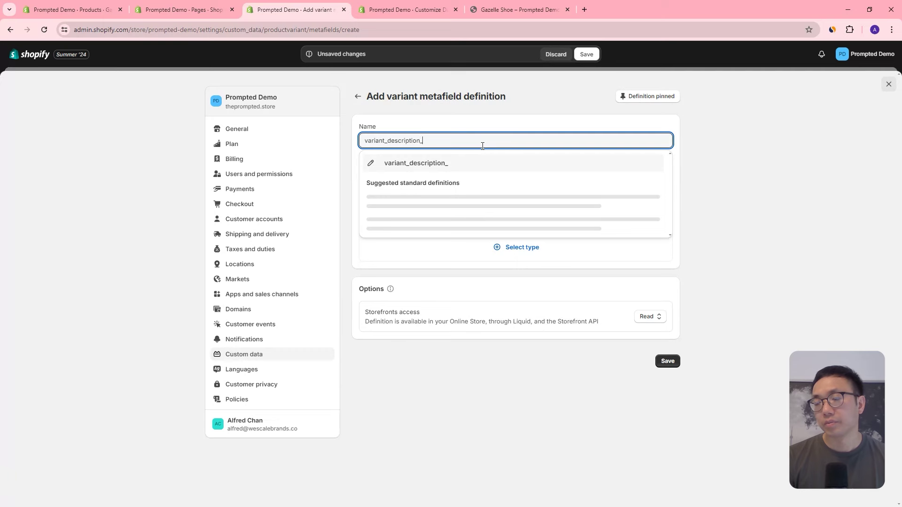
text(rich_text)
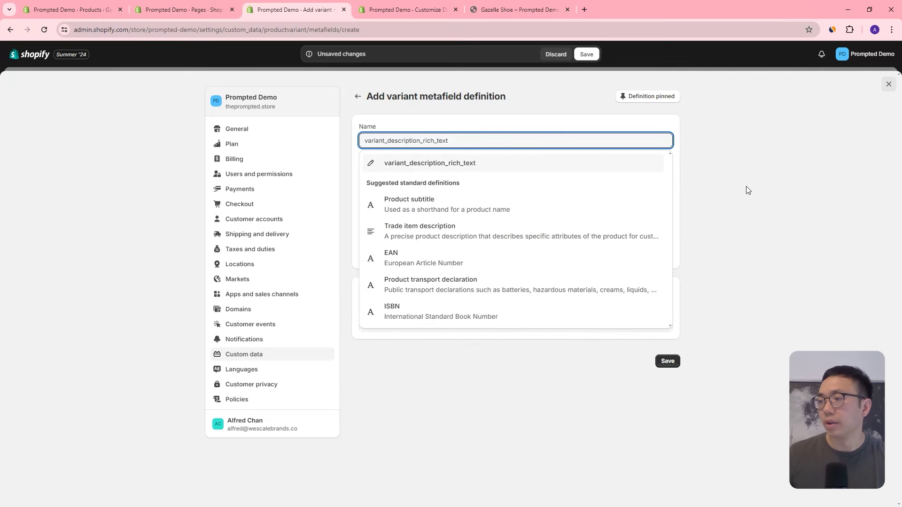
click(745, 186)
- Look up the Rich text and Page types for the new definition and choose Rich text
click(501, 248)
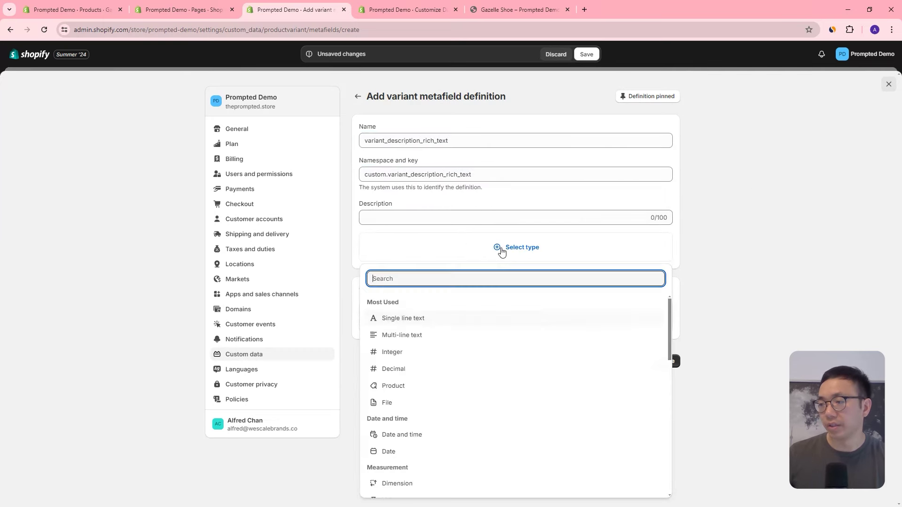
text(rich text)
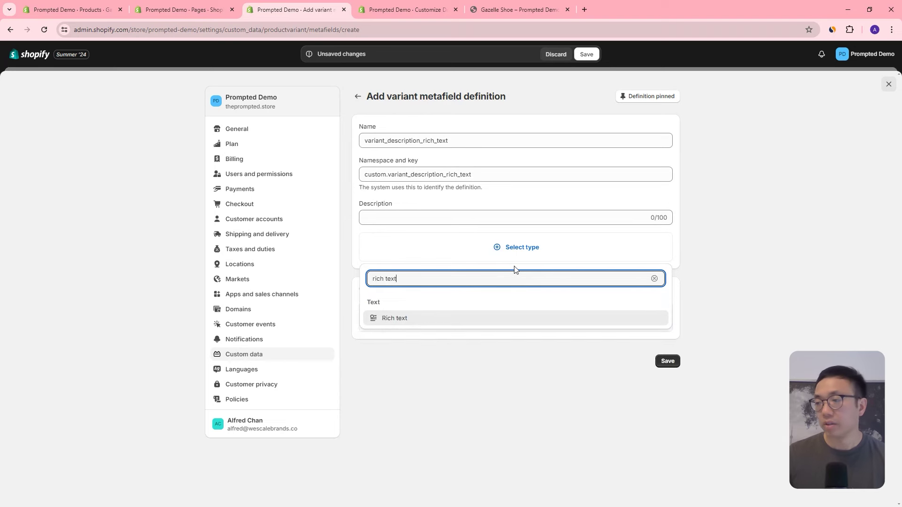
key(ctrl+a)
text(page)
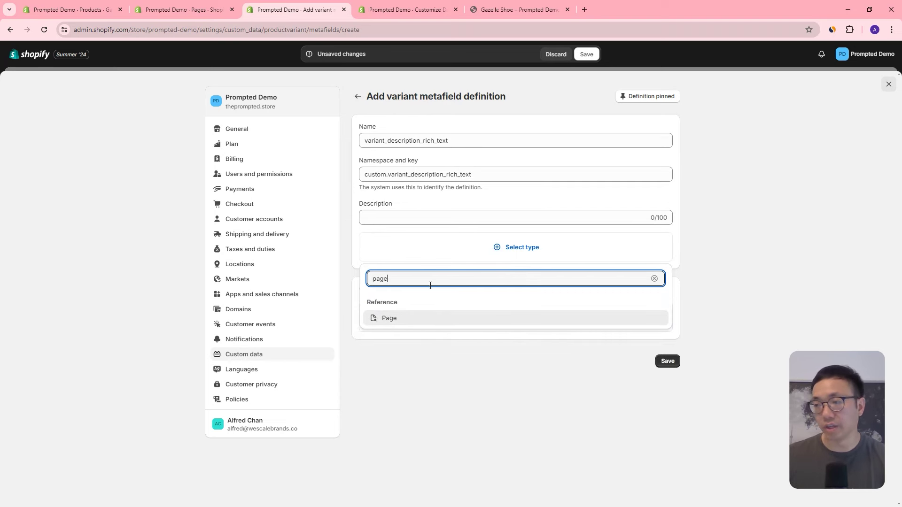
key(ctrl+a)
text(rich tex)
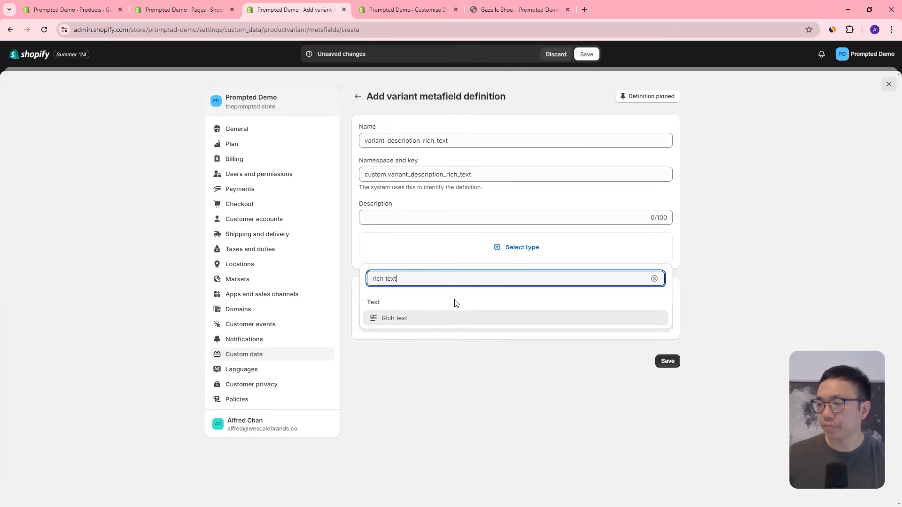
click(435, 319)
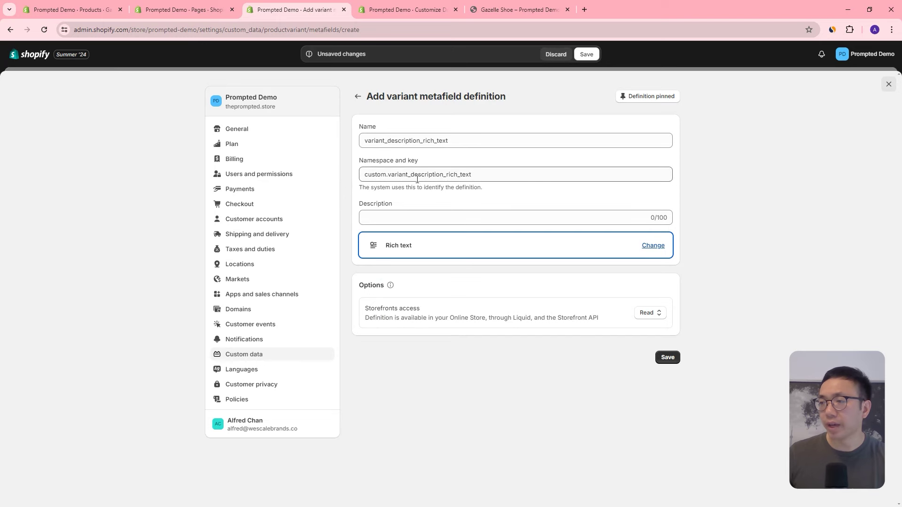
- Check the definition's namespace and key, save it, and leave the store settings
drag(474, 175, 495, 176)
click(389, 174)
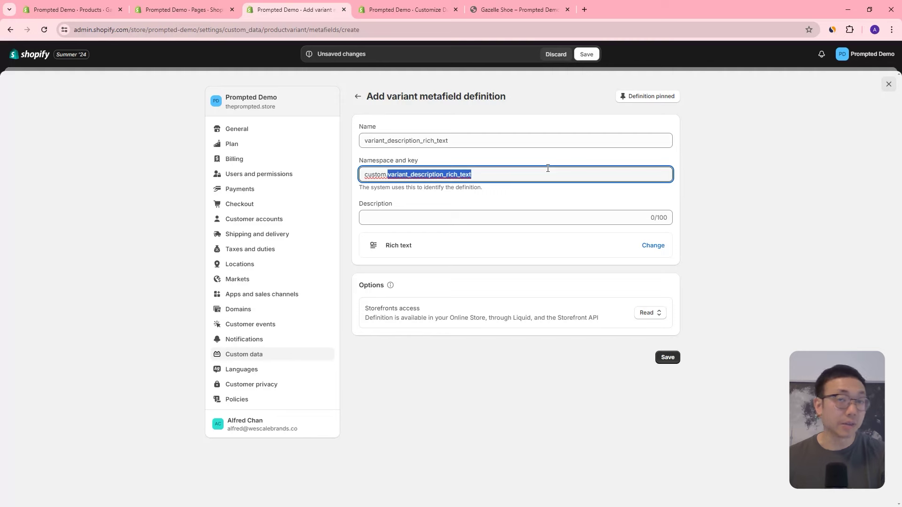
click(482, 175)
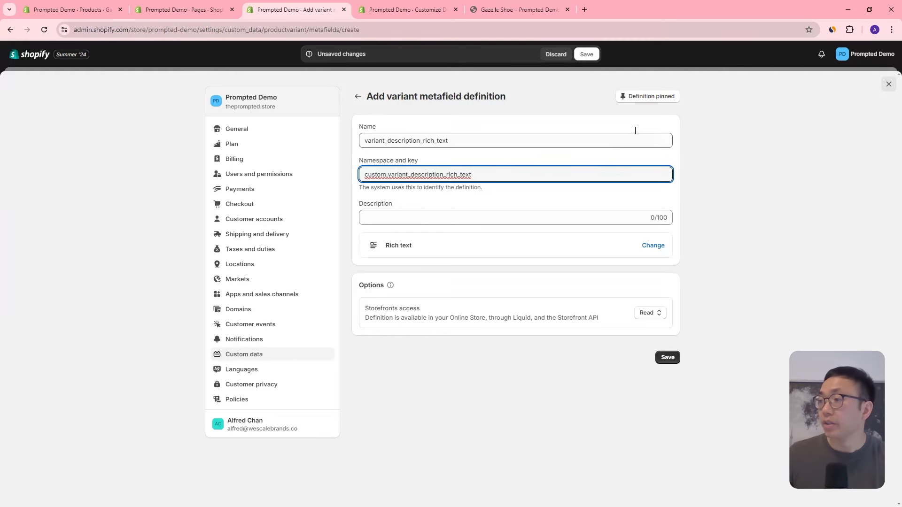
click(667, 358)
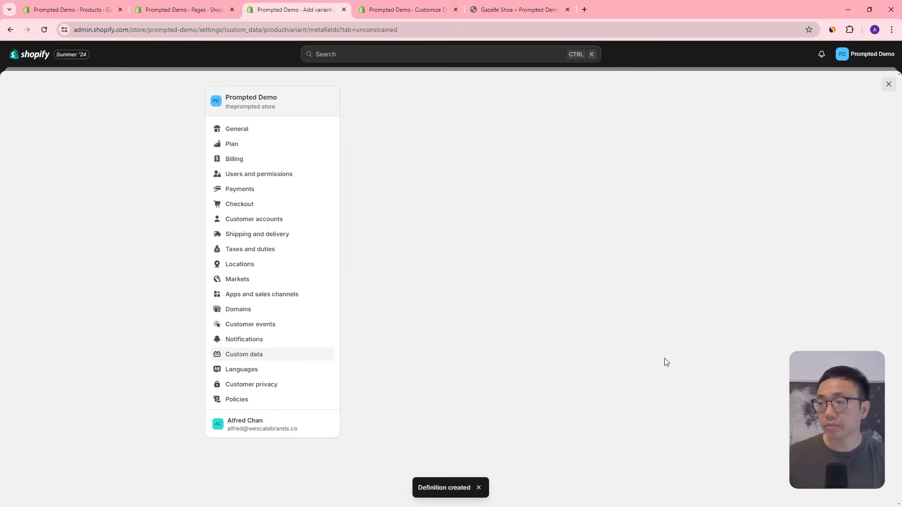
click(888, 84)
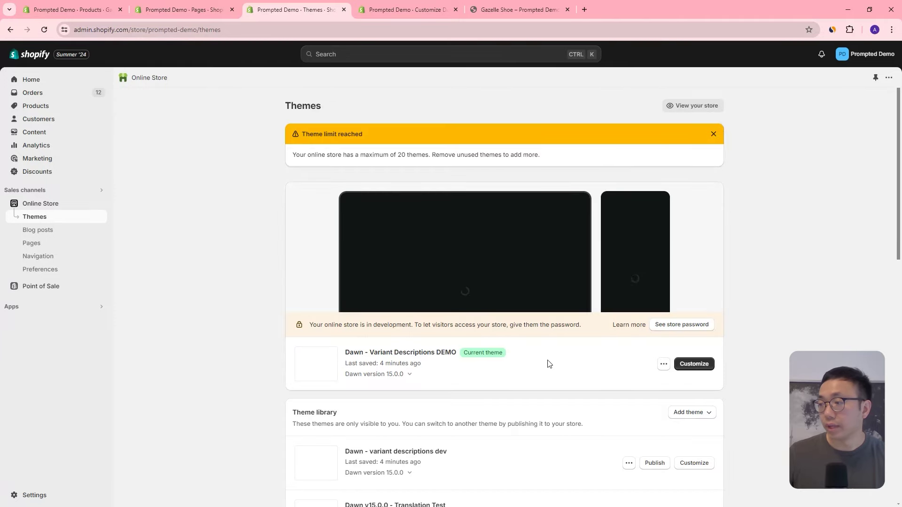
- Open the code of the Dawn - Variant Descriptions DEMO theme, find main-product.liquid in its sections, and go through the file
click(663, 364)
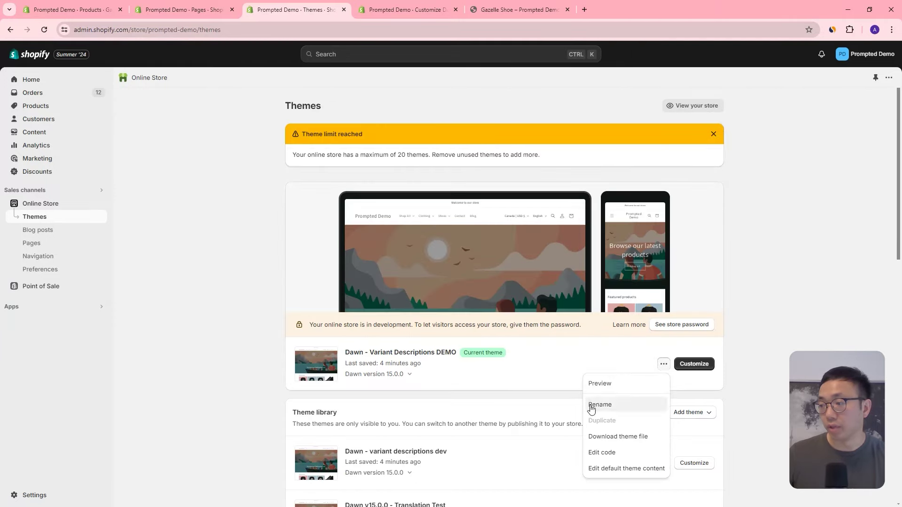
click(612, 452)
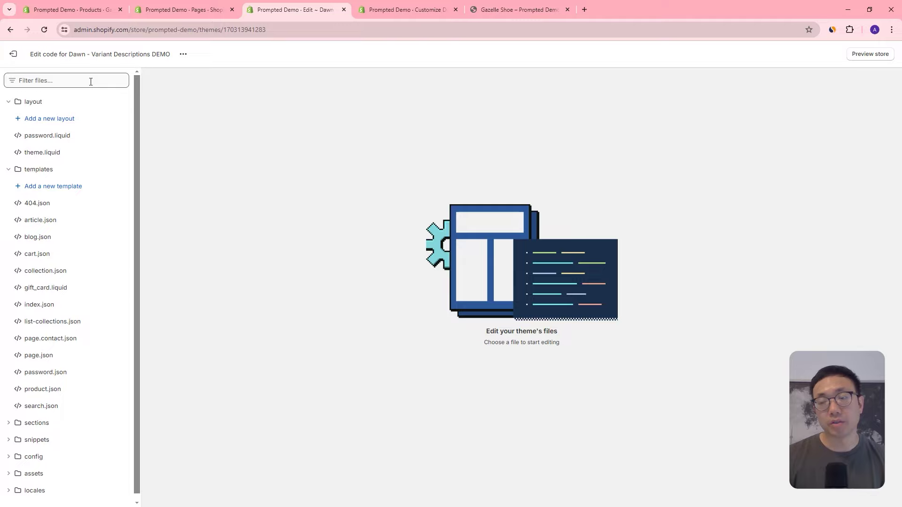
text(main-pro)
click(53, 169)
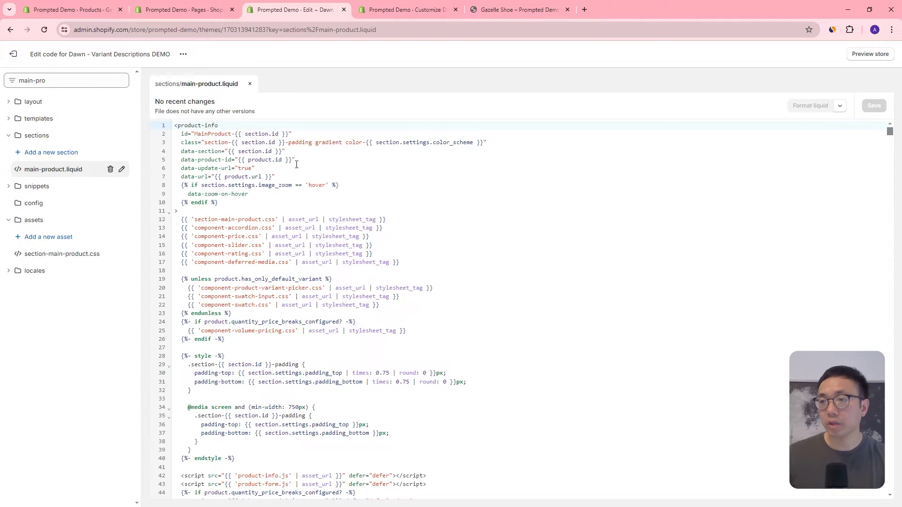
scroll(368, 184, down, 12)
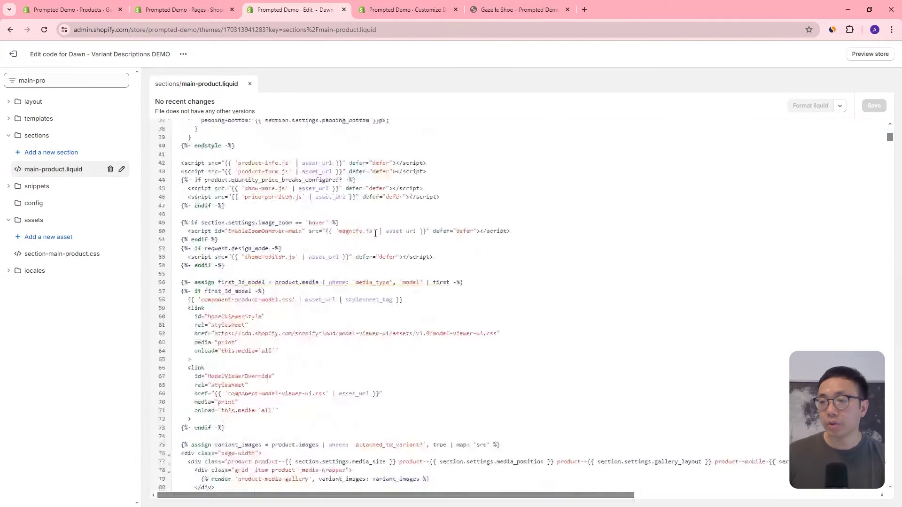
- Search main-product.liquid for "description" and locate the code case for the description block
click(399, 249)
key(ctrl+f)
text(d)
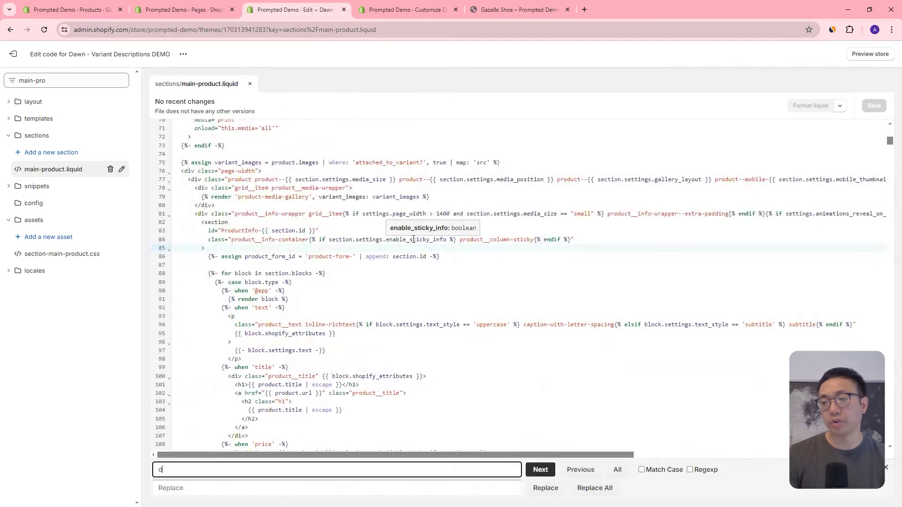
text(escription)
scroll(305, 281, down, 2)
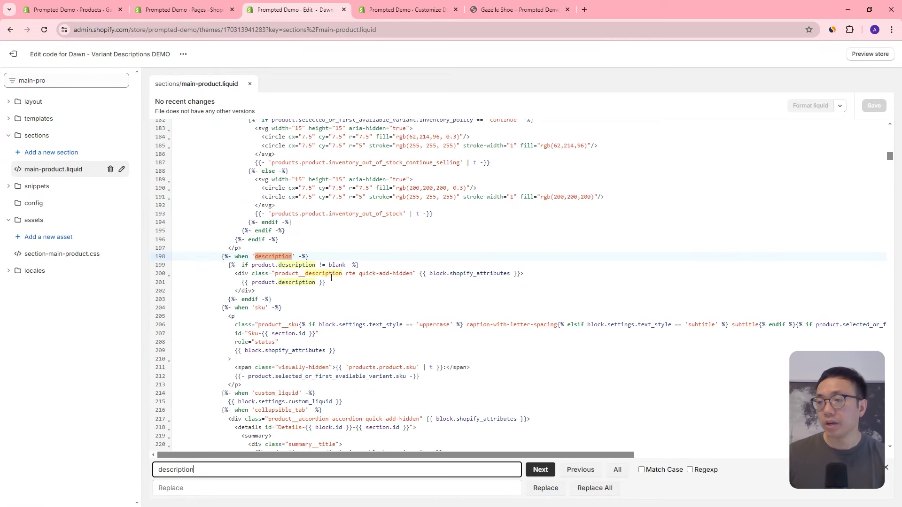
drag(174, 273, 215, 257)
drag(261, 291, 166, 258)
click(271, 265)
- Make room above the 'description' case and paste the copied 'variant_description' block code there
click(249, 249)
key(Return)
key(Return)
key(Return)
key(Return)
key(Return)
key(Return)
key(Up)
key(Up)
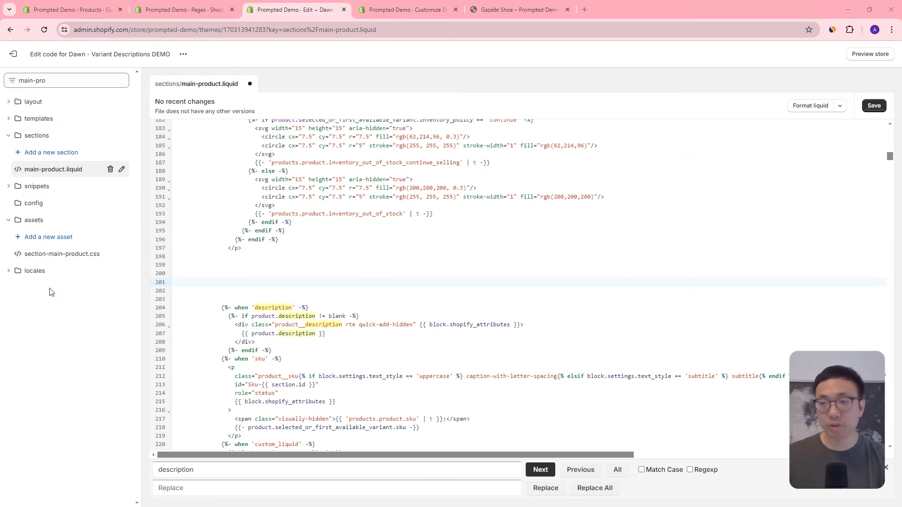
key(ctrl+v)
scroll(244, 178, down, 2)
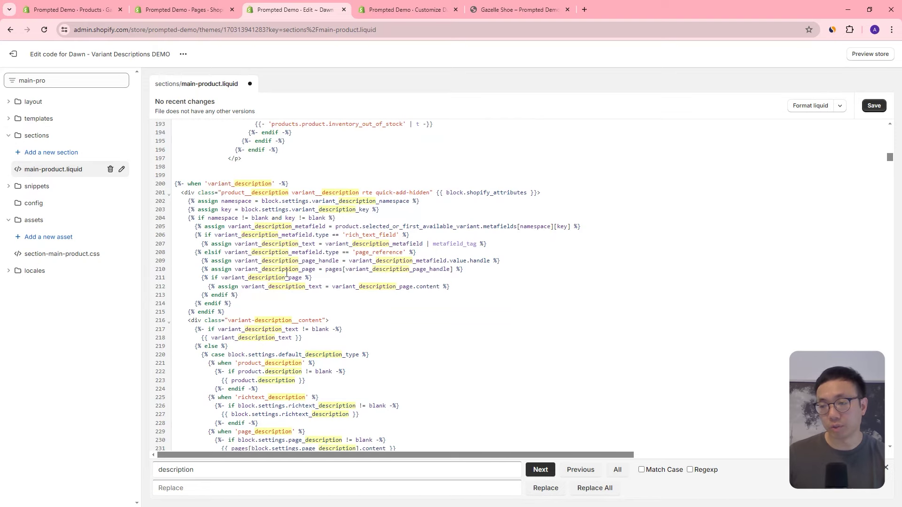
scroll(286, 274, down, 3)
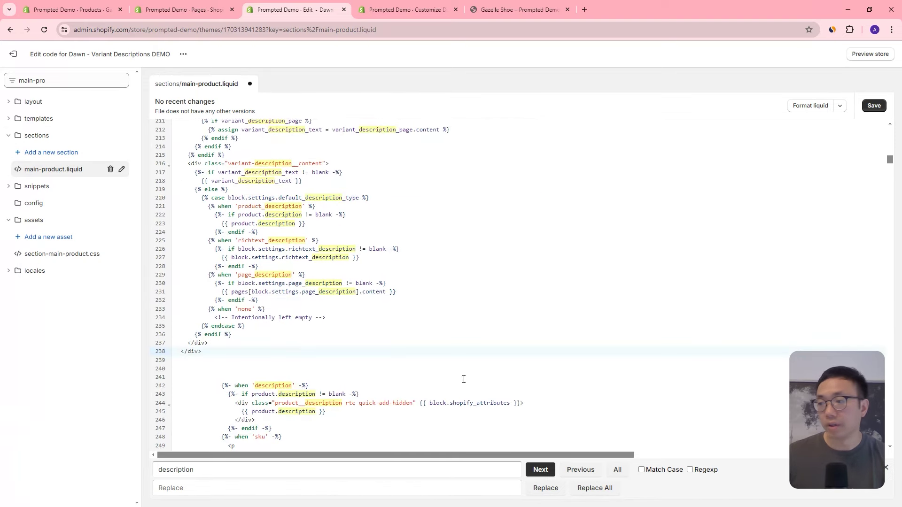
- Go to the schema of main-product.liquid and find its "description" block definition by searching for "description"
scroll(488, 343, down, 7)
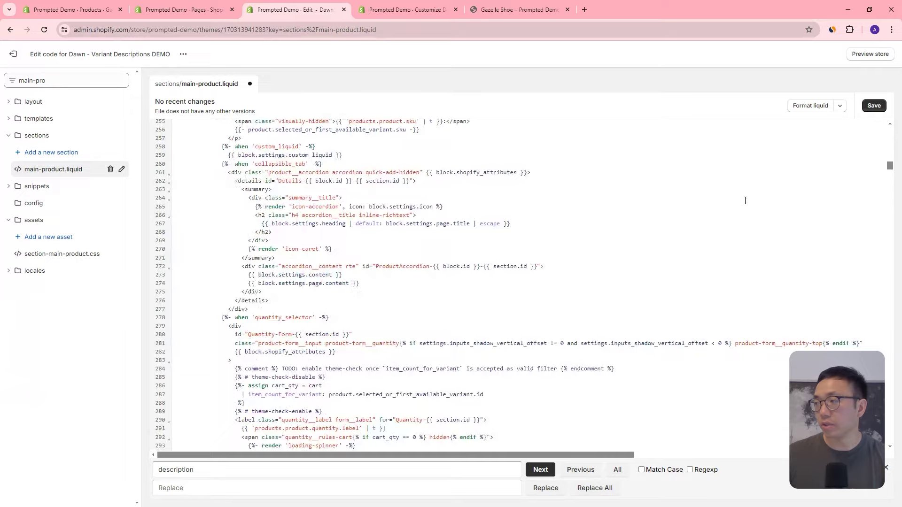
drag(891, 168, 870, 235)
scroll(564, 225, up, 3)
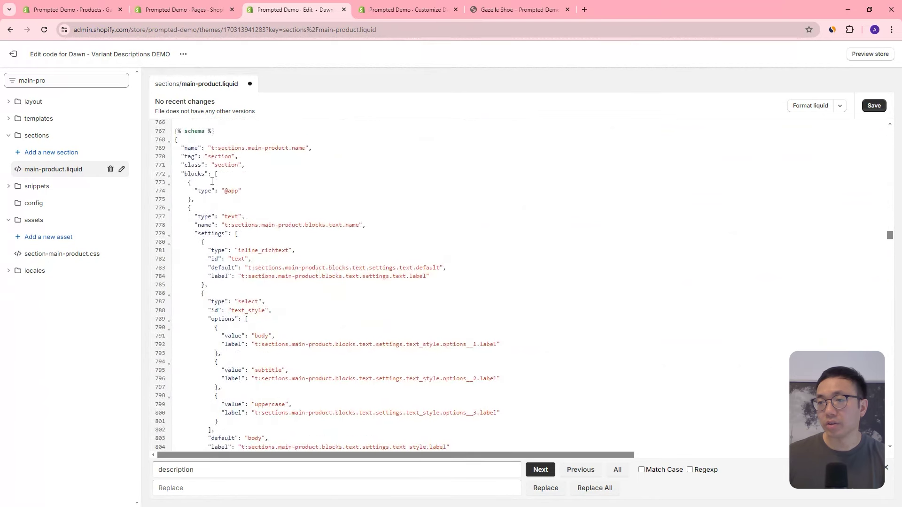
click(247, 169)
key(ctrl+f)
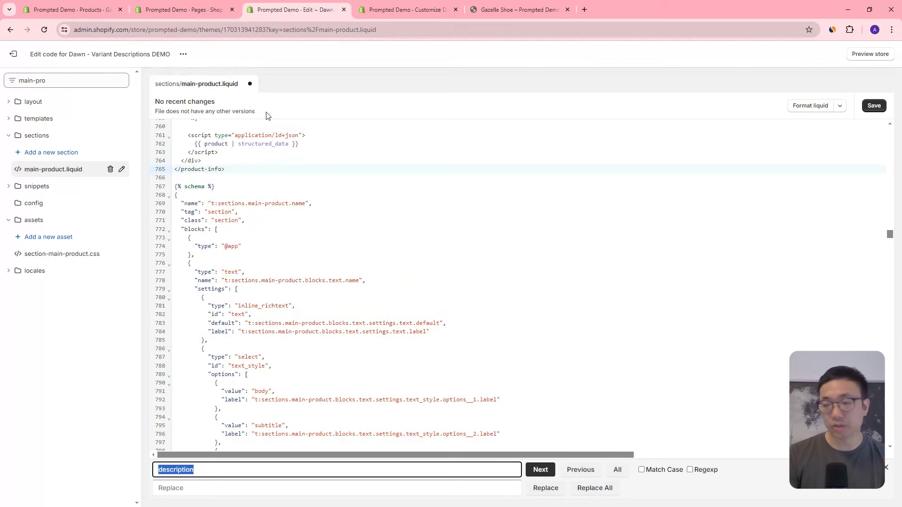
text(dersccription)
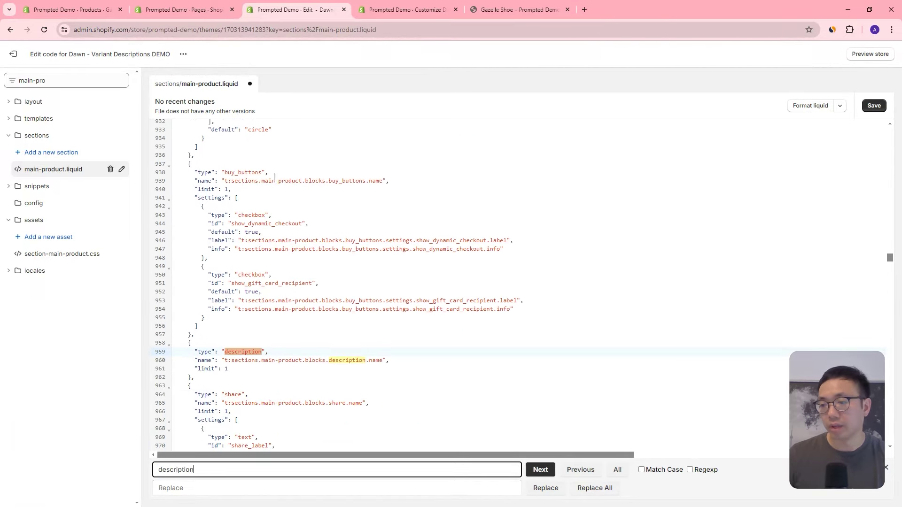
- Paste the variant_description block settings above the "description" block definition in the schema, review them, and save the file
click(206, 336)
key(Return)
key(Return)
key(Return)
key(Return)
key(Return)
key(Return)
key(Up)
key(Up)
scroll(266, 330, down, 2)
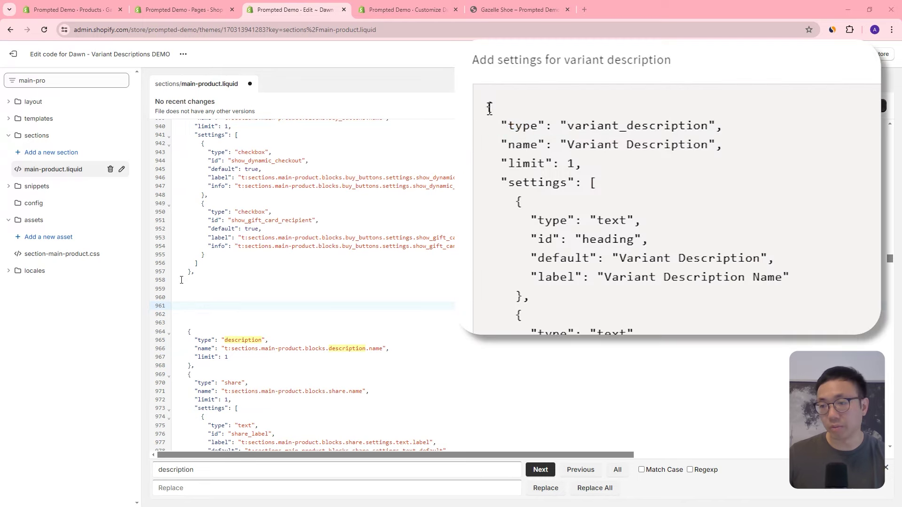
key(ctrl+v)
scroll(332, 296, down, 3)
scroll(356, 312, up, 6)
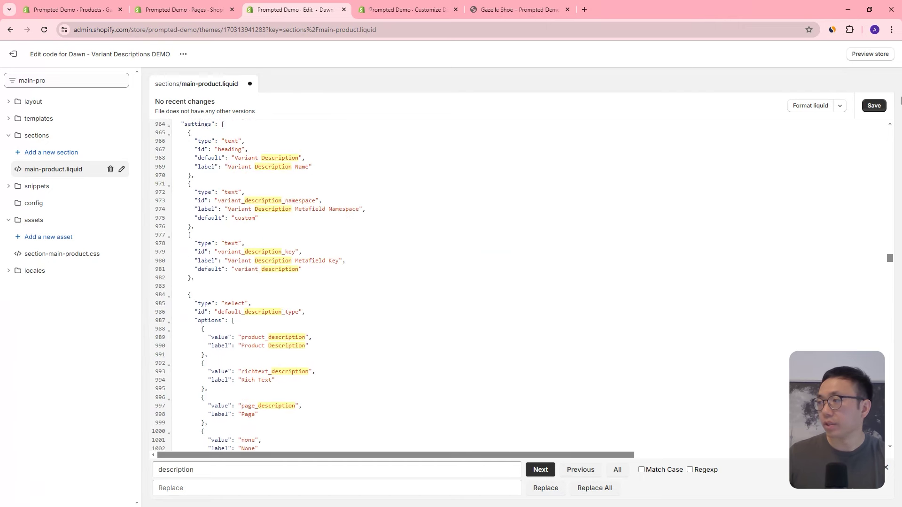
click(874, 105)
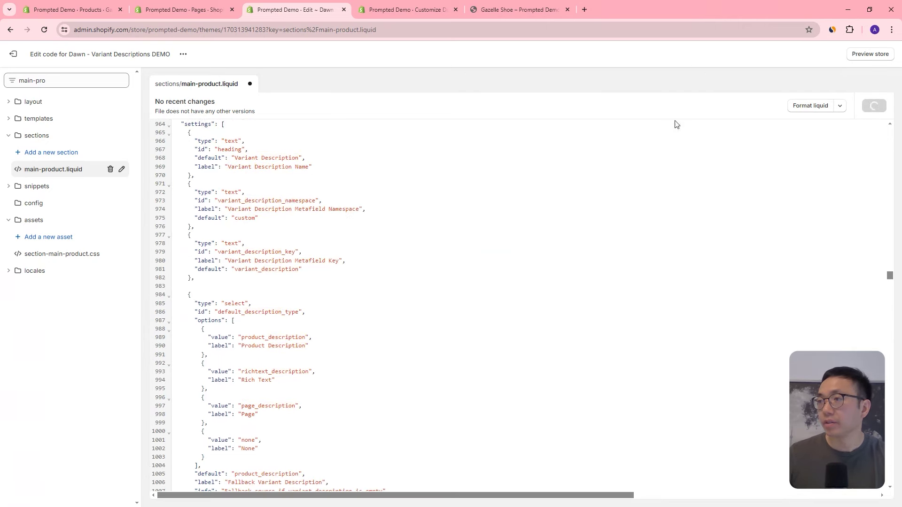
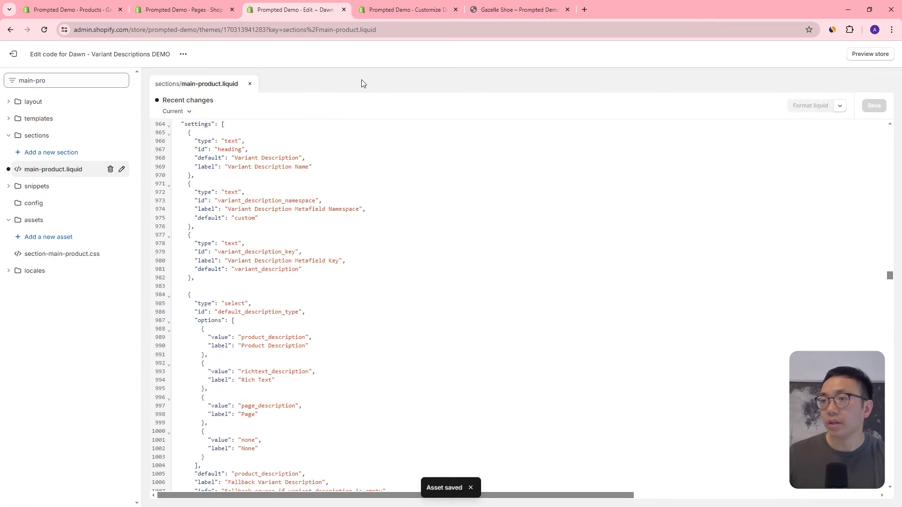
- Open the theme's customizer on the Default product template and set the previewed product to Gazelle Shoe
click(183, 54)
click(157, 75)
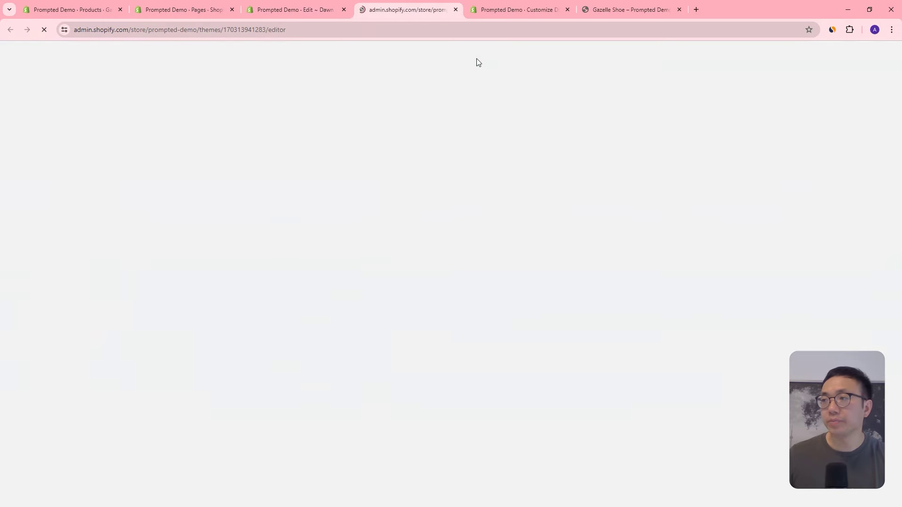
click(515, 54)
click(508, 112)
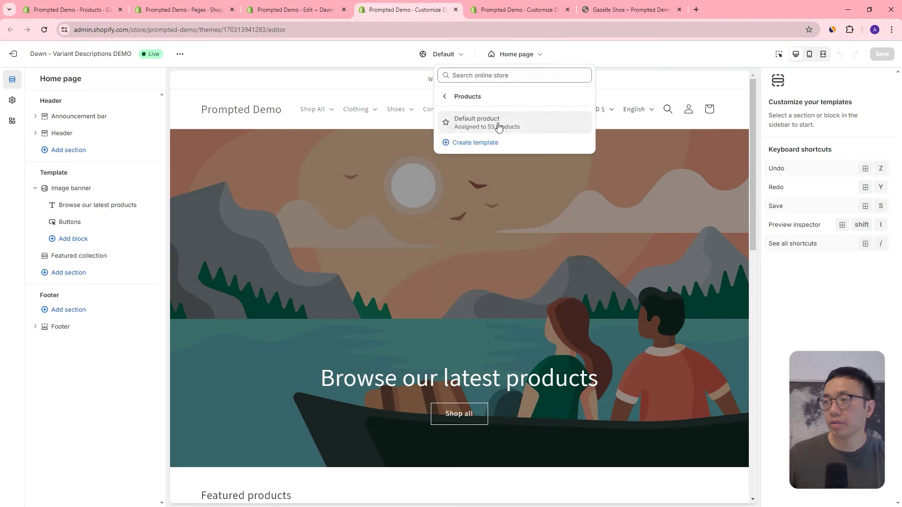
click(498, 125)
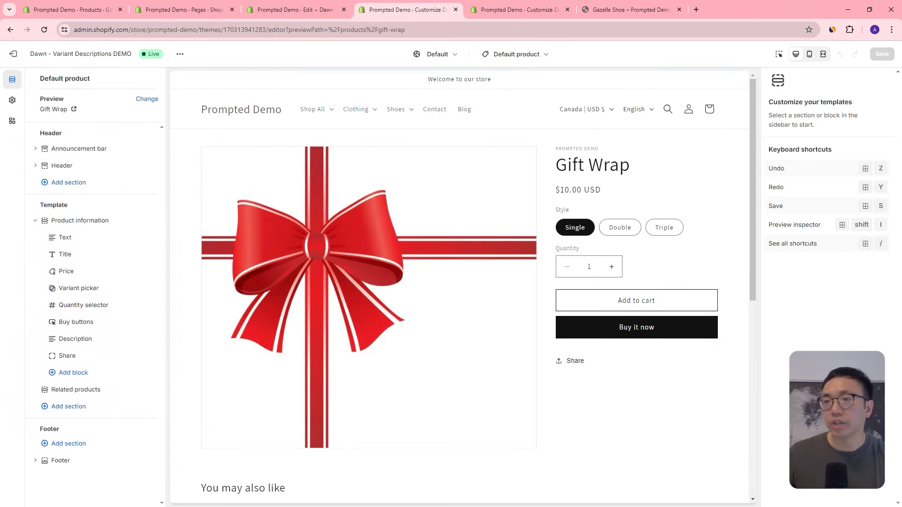
click(154, 100)
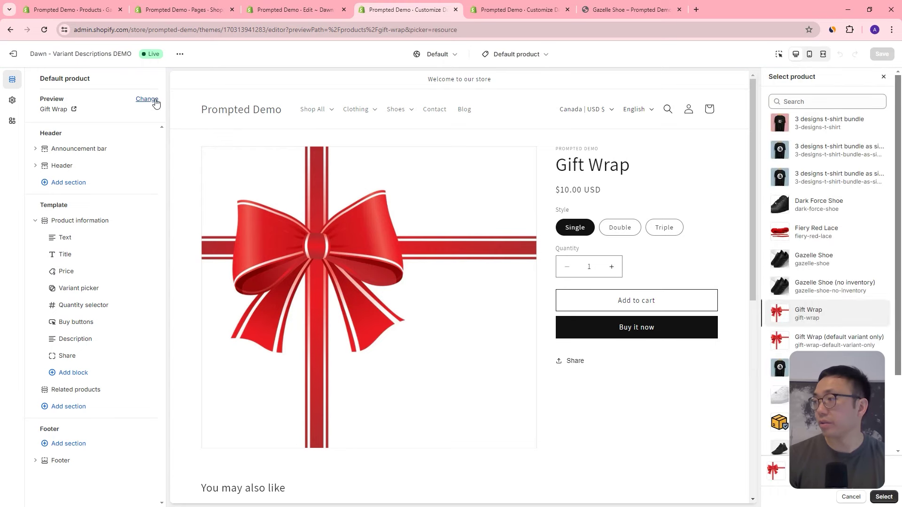
double_click(807, 256)
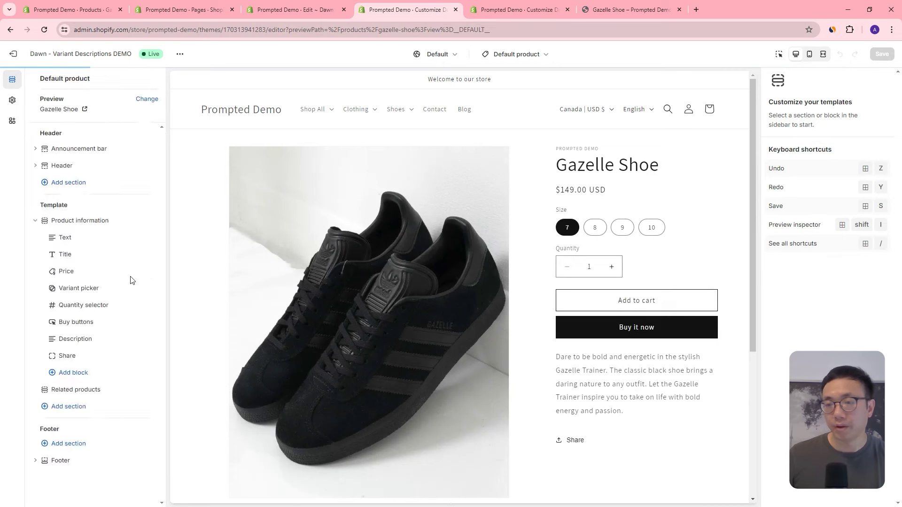
- Add a Variant Description block to the Product information section and view it in the preview
click(78, 376)
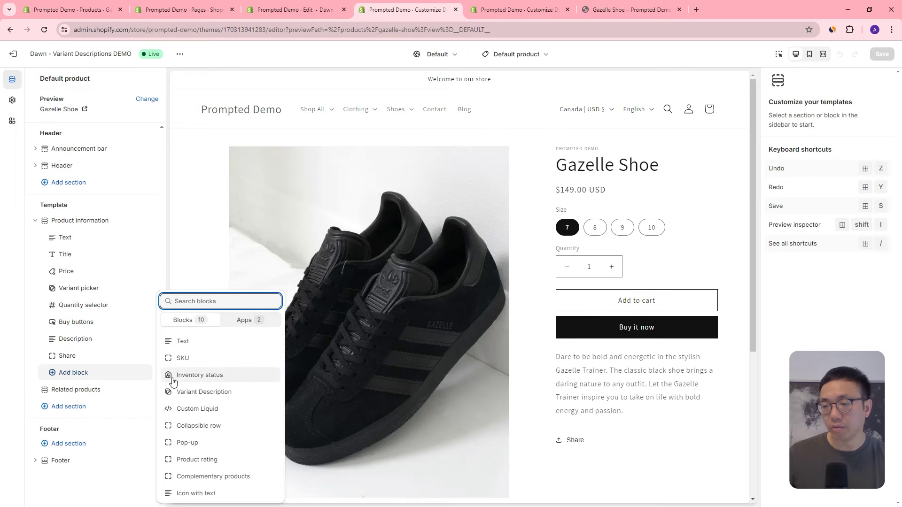
click(216, 398)
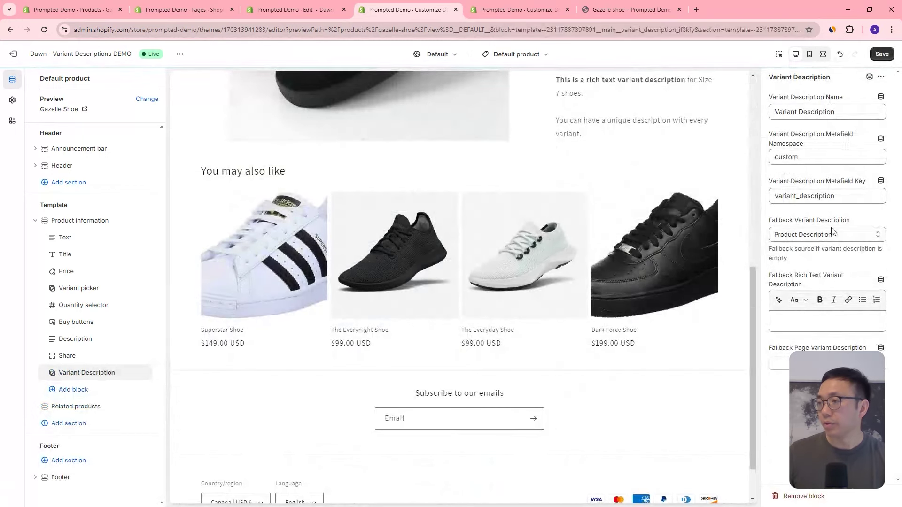
scroll(606, 209, up, 4)
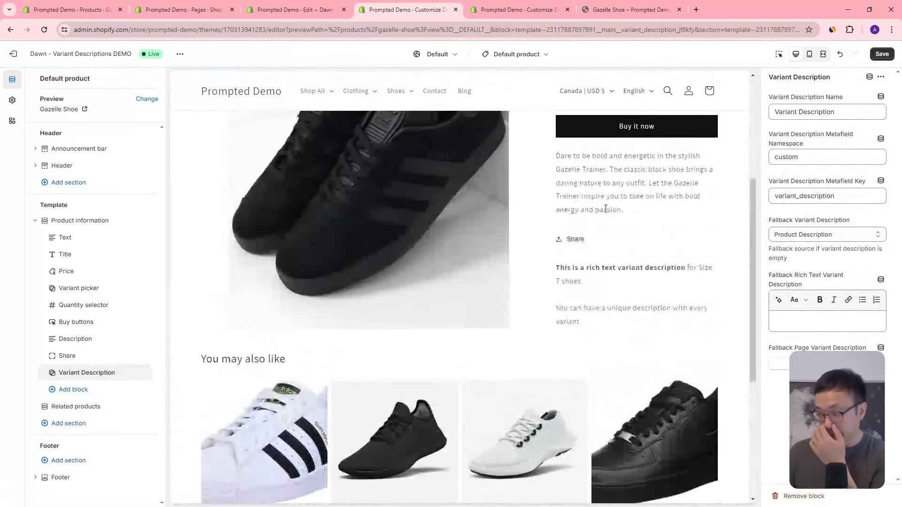
- Set the block's Variant Description Metafield Key to variant_description_rich_text
click(845, 197)
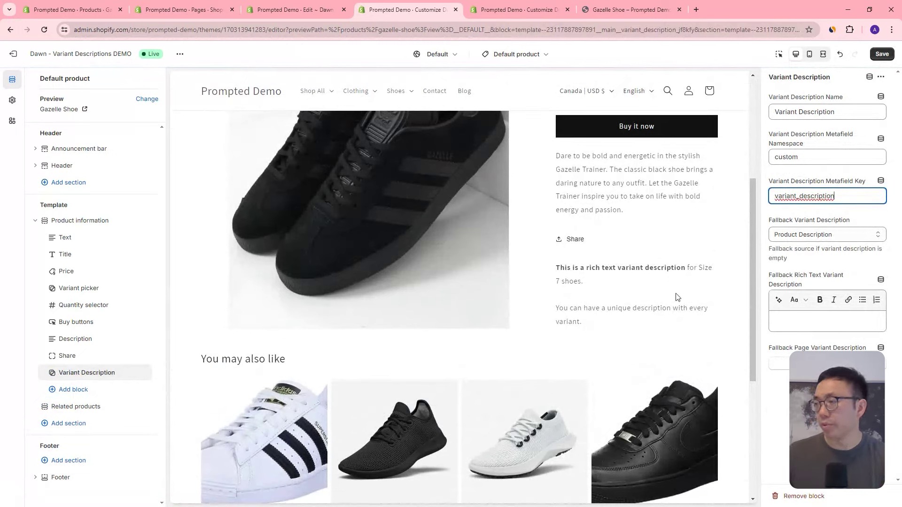
text(_r)
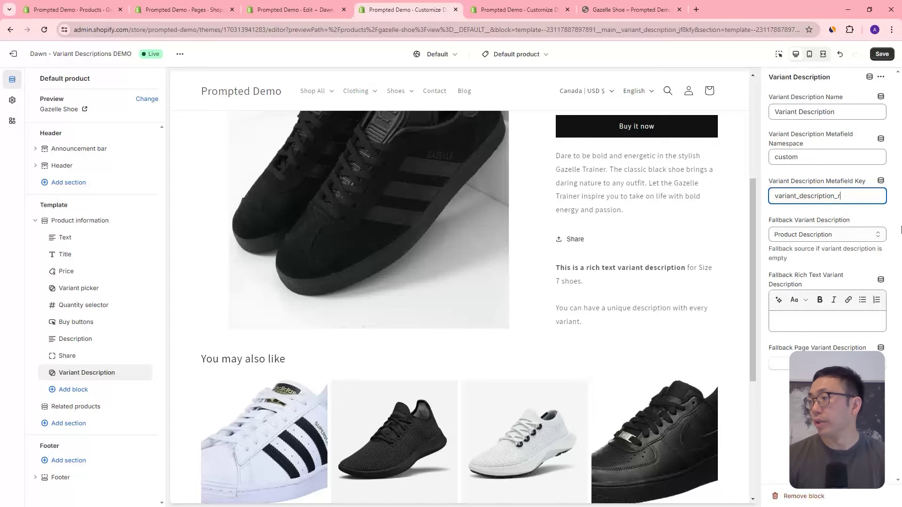
text(ich_text)
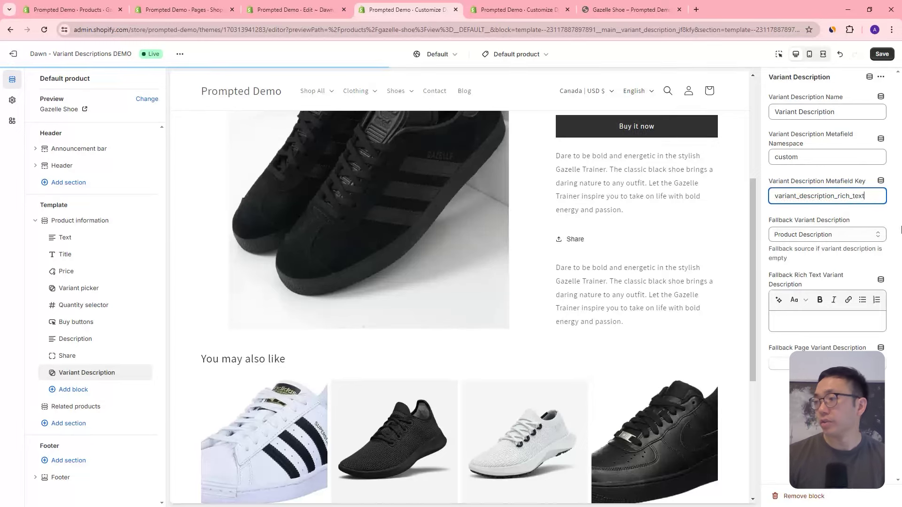
click(886, 220)
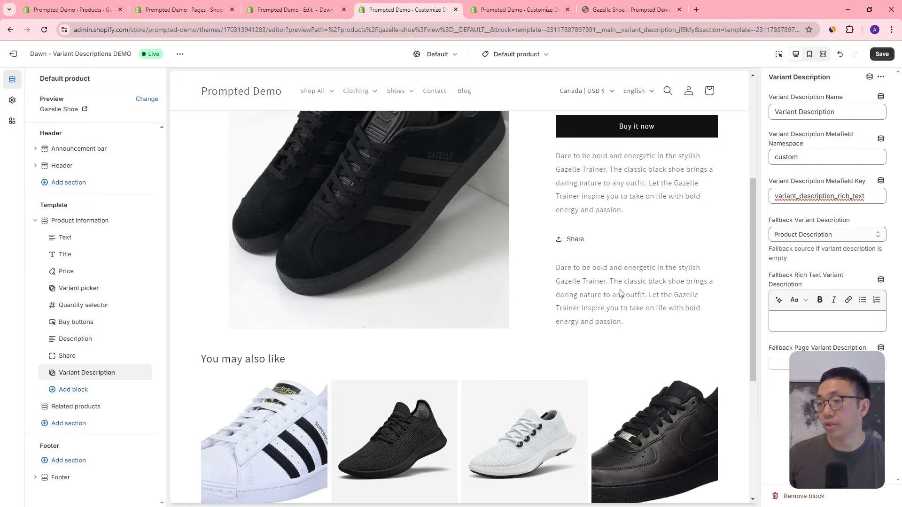
- Move the Variant Description block between the Buy buttons and Description blocks
drag(52, 374, 329, 347)
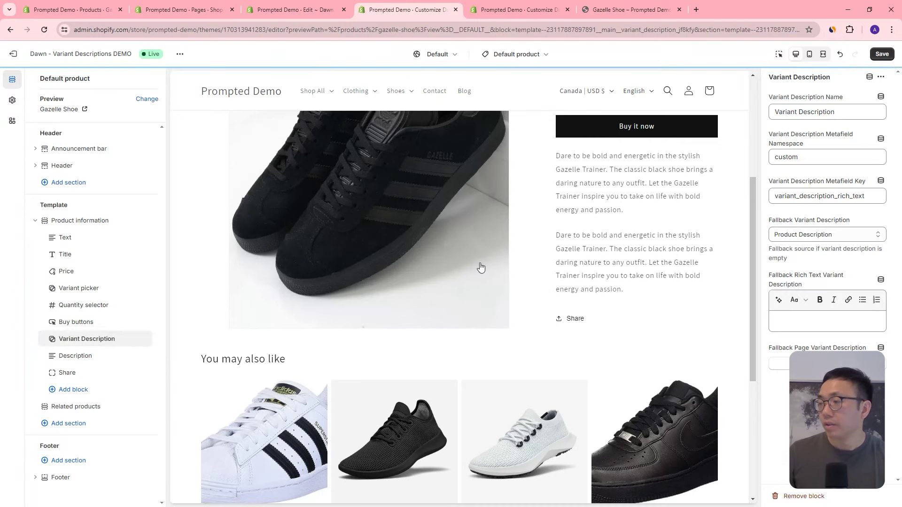
scroll(711, 243, up, 2)
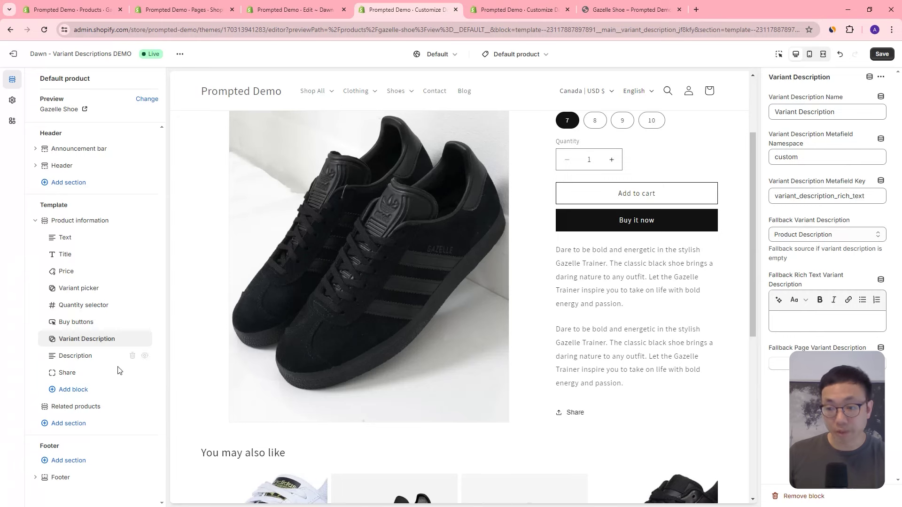
- Hide the Description block to compare the preview and show it again
click(144, 358)
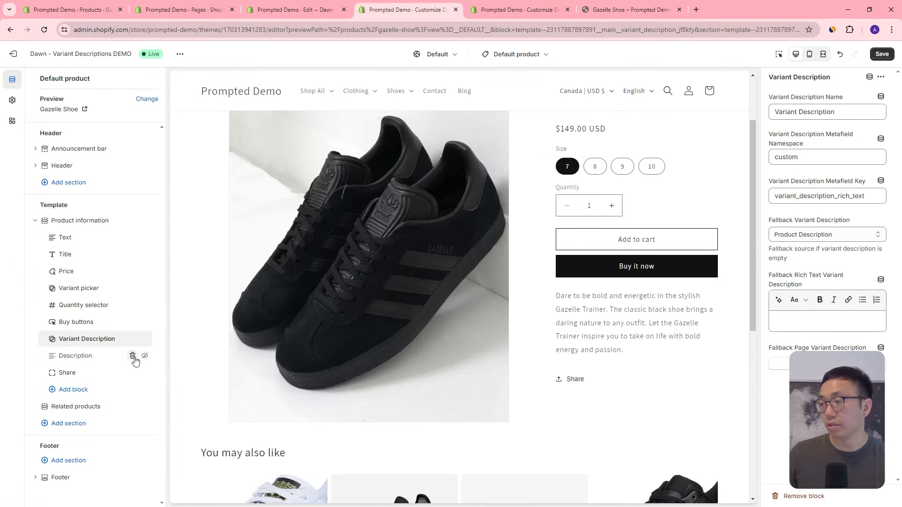
click(145, 357)
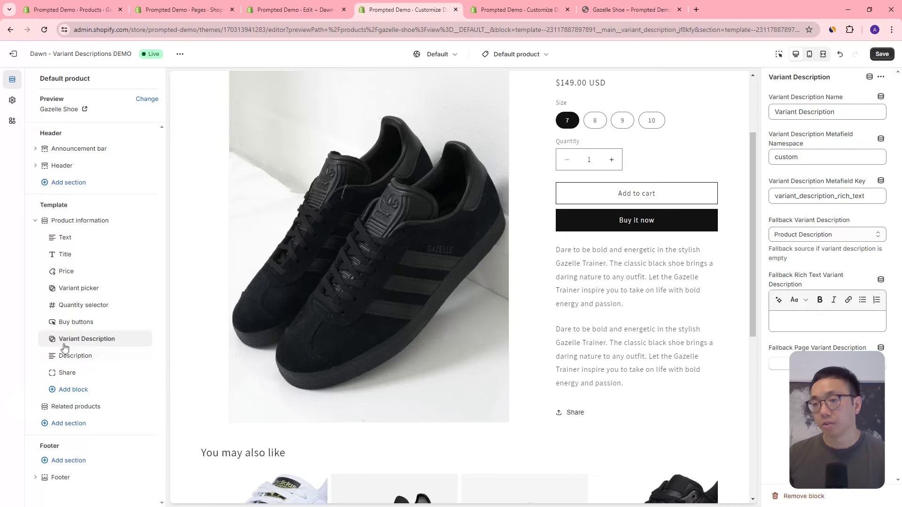
mouse_move(51, 343)
mouse_down()
mouse_move(54, 351)
mouse_move(53, 339)
mouse_up()
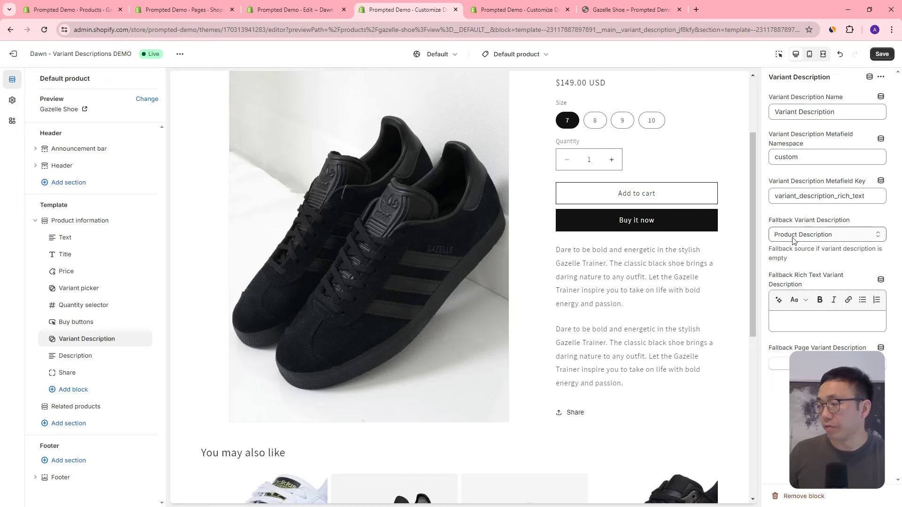
- Set the Fallback Variant Description to Rich Text, enter "This is the rich text fallback." as its text, and preview sizes 8 and 9
click(821, 235)
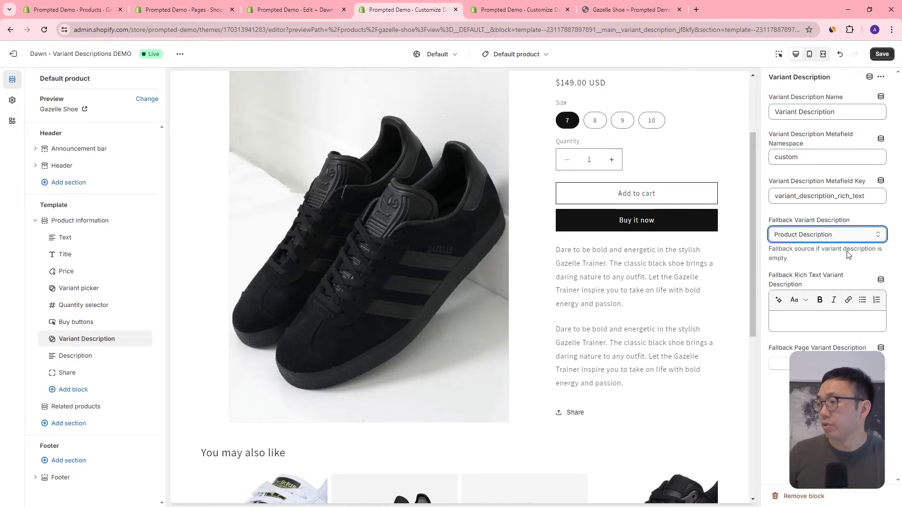
click(825, 255)
click(801, 320)
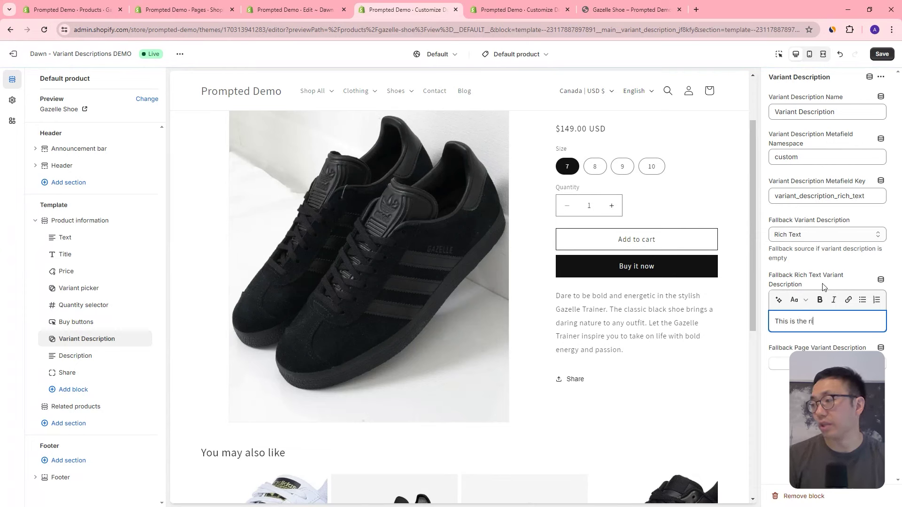
text(This is the rich text fallback.)
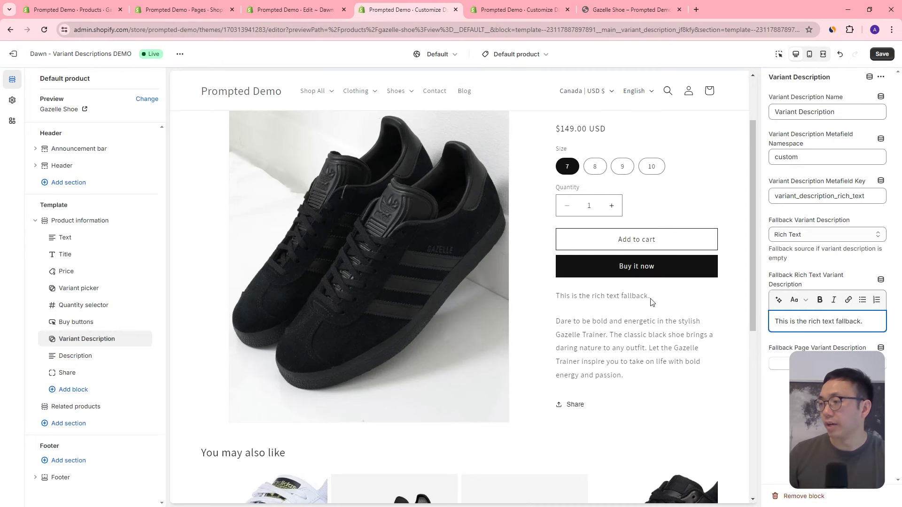
click(595, 166)
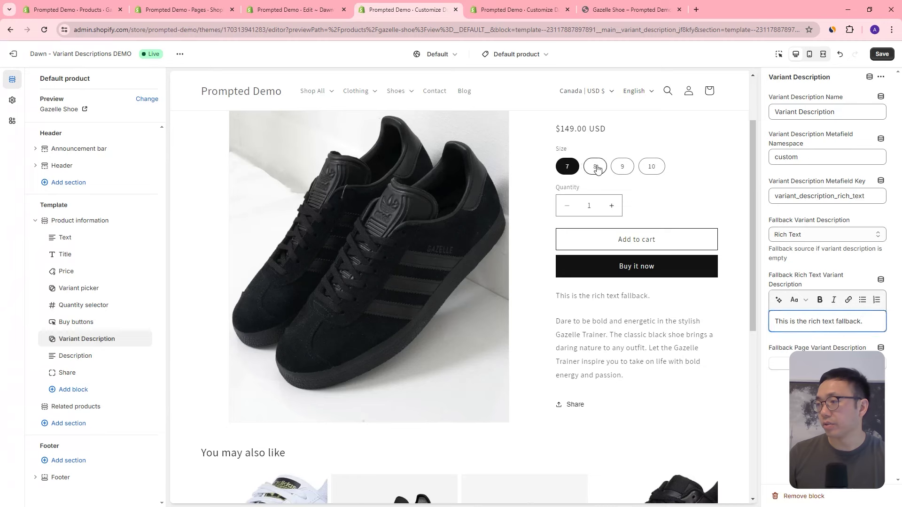
click(628, 169)
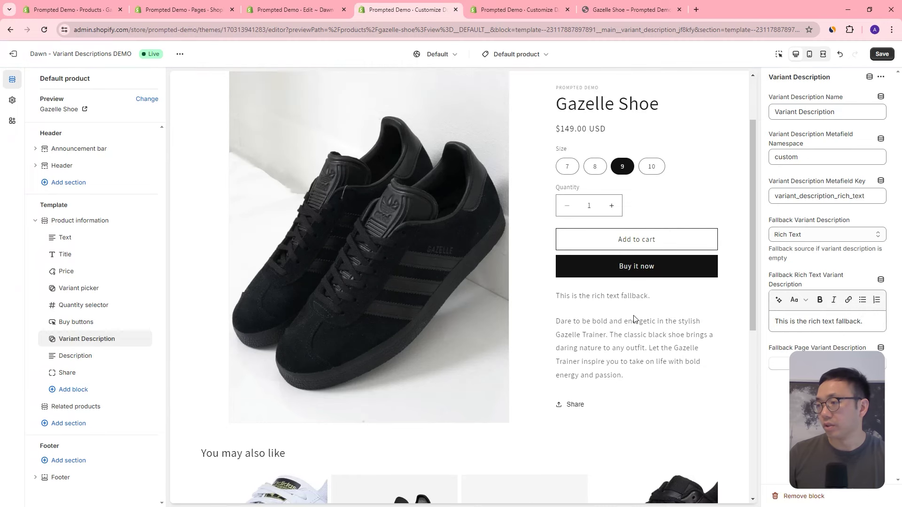
- Preview size 10, and reopen all four Gazelle Shoe variants in the bulk editor from the reloaded product page
click(651, 168)
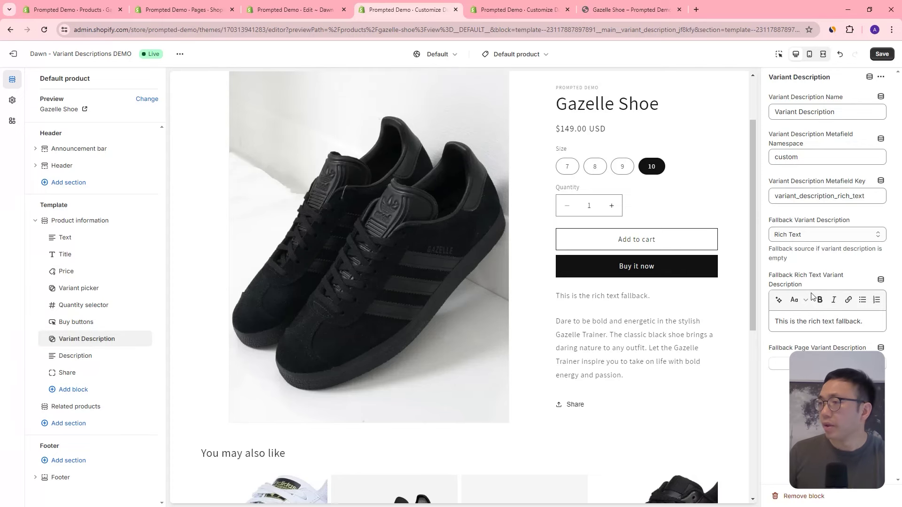
click(78, 16)
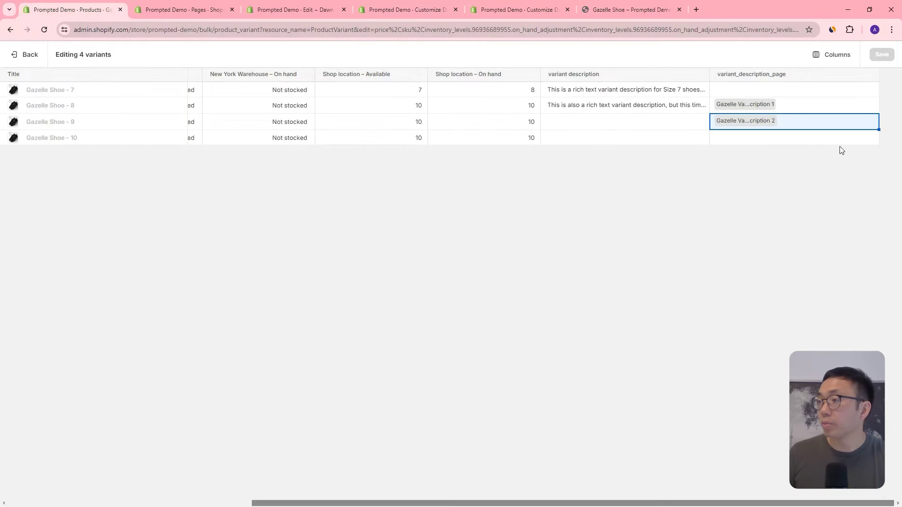
click(44, 30)
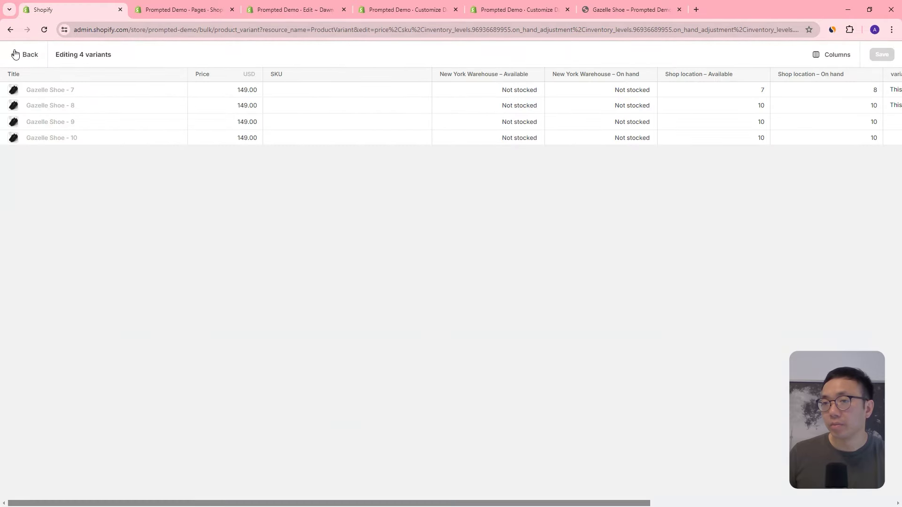
key(alt+Left)
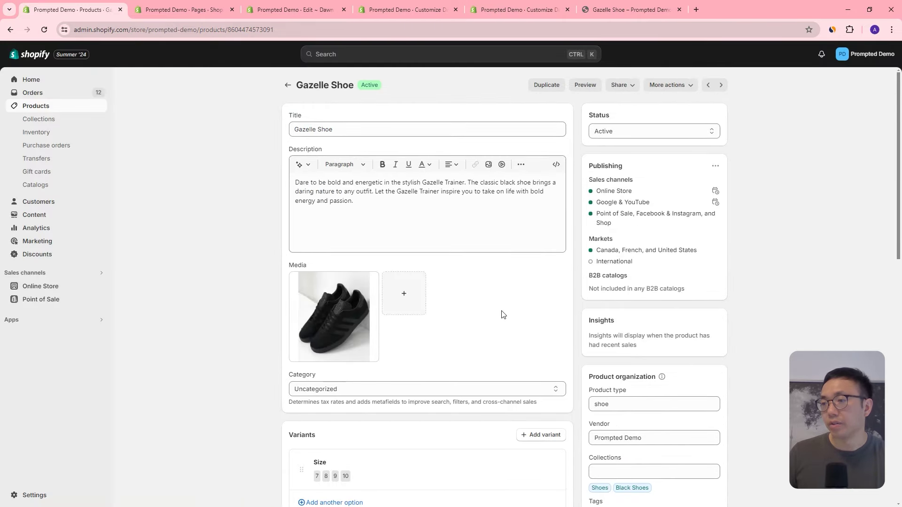
scroll(294, 256, down, 6)
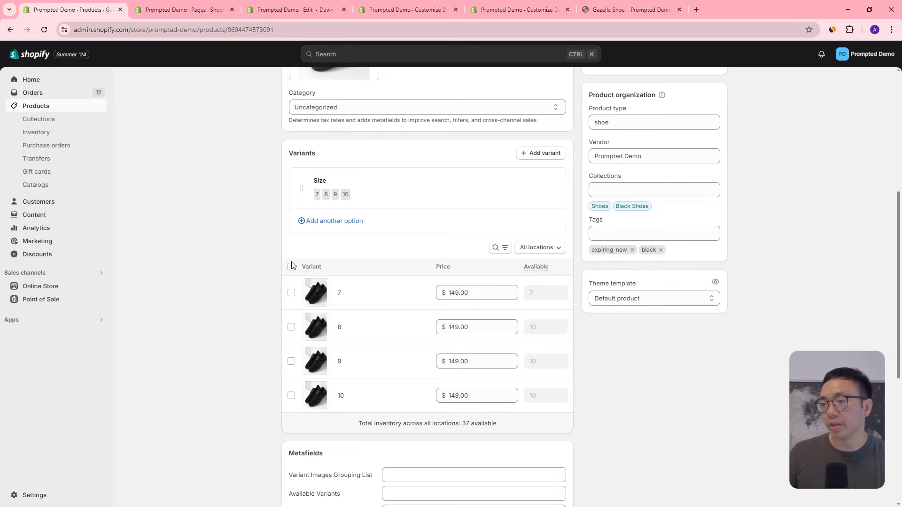
click(292, 266)
click(544, 268)
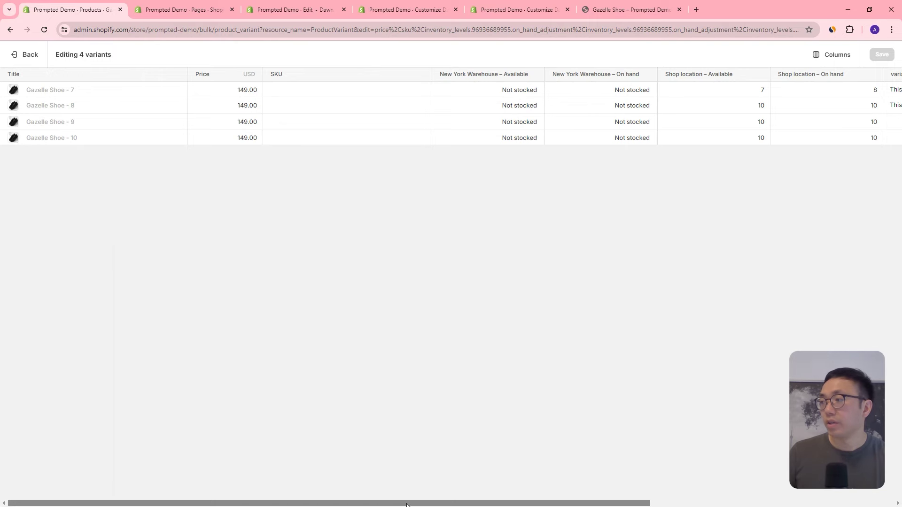
drag(406, 505, 650, 505)
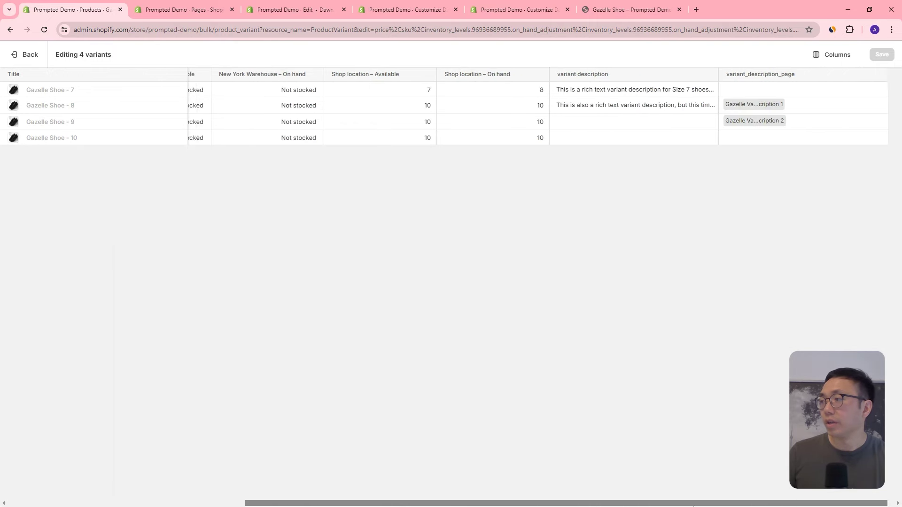
- Add the variant_description_rich_text metafield as a column in the variant bulk editor
click(817, 55)
scroll(818, 143, down, 4)
scroll(817, 145, down, 4)
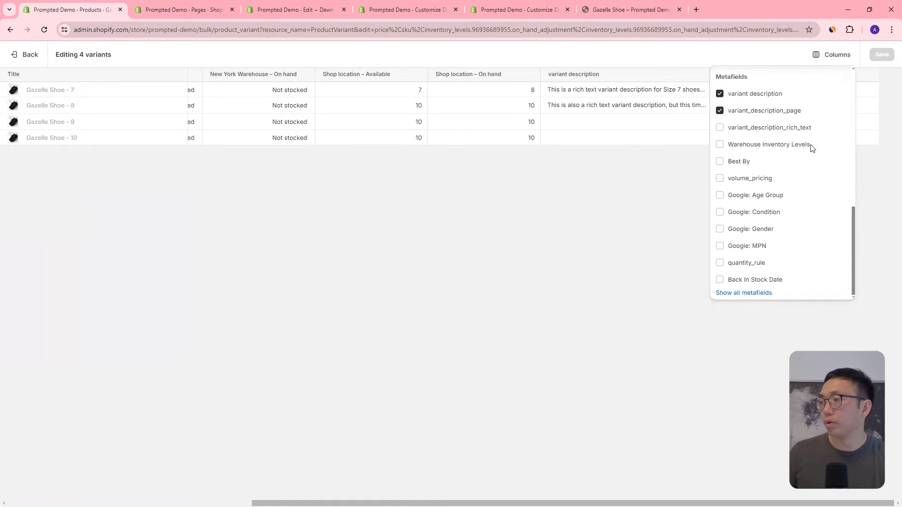
scroll(810, 185, up, 1)
click(738, 160)
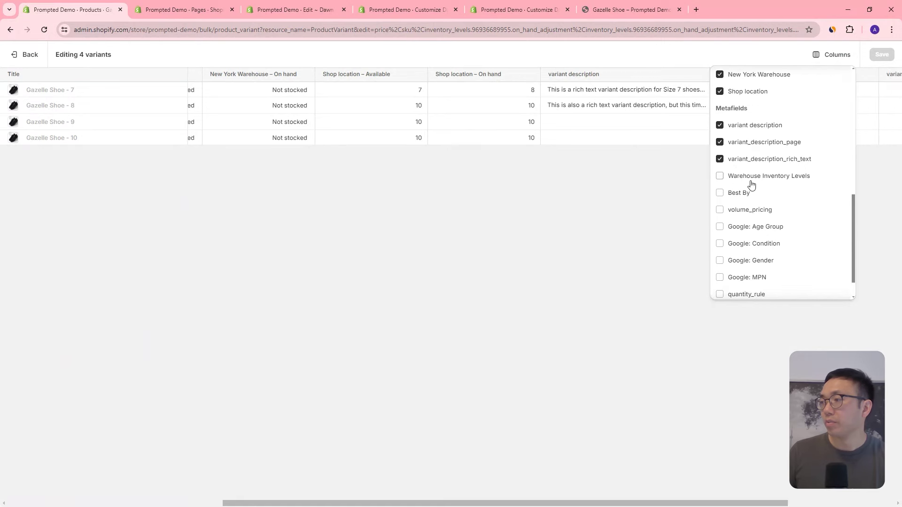
click(604, 340)
drag(619, 504, 826, 211)
- Enter "This is size 7." in bold as the variant_description_rich_text value of the size 7 variant
click(743, 89)
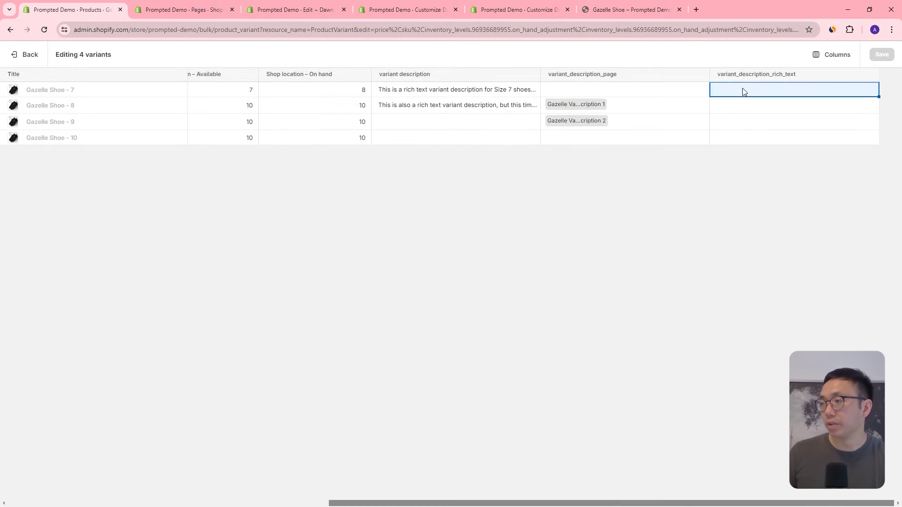
click(739, 92)
click(761, 126)
text(Th)
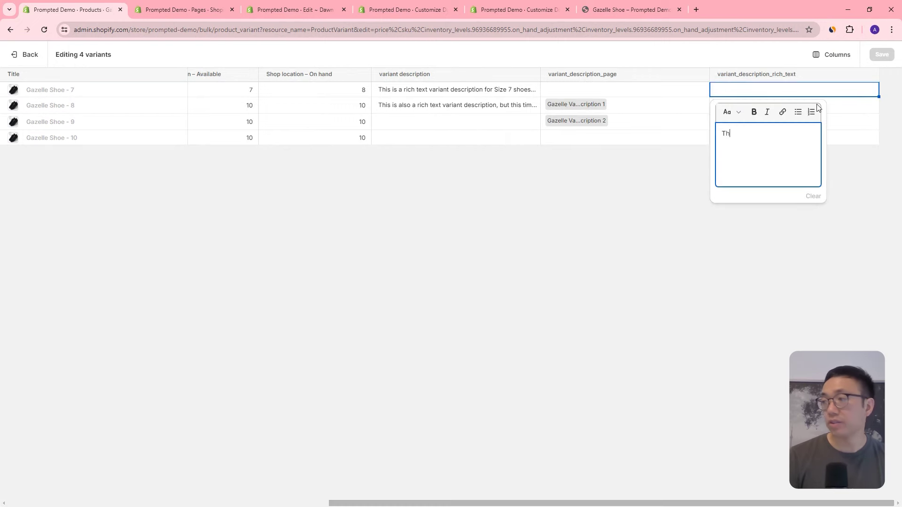
text(is is size 7.)
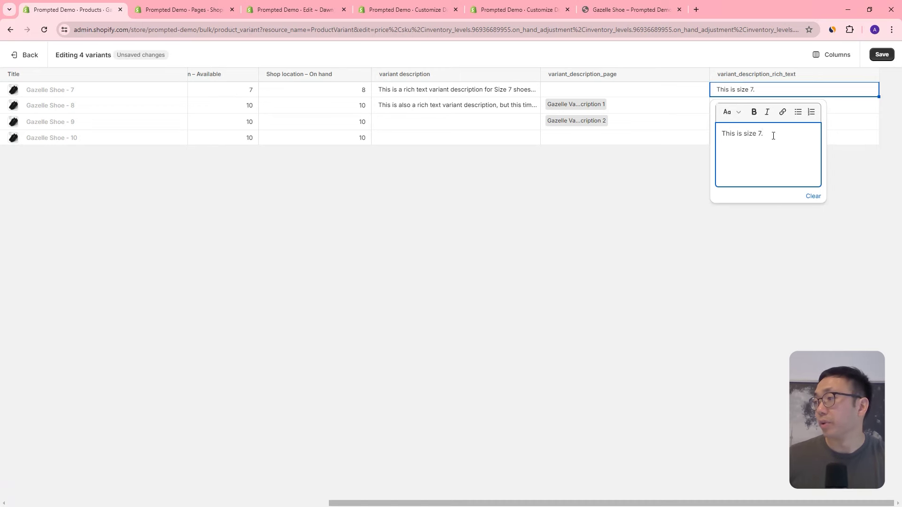
key(ctrl+a)
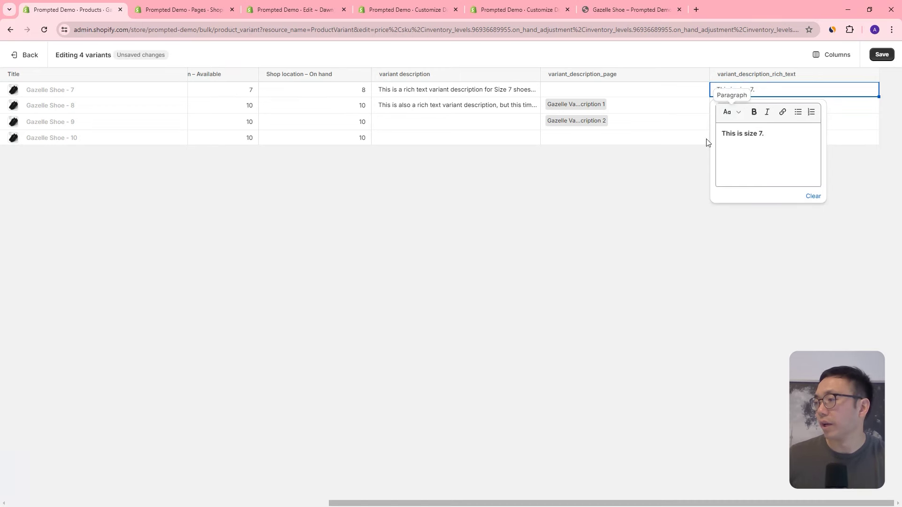
- Enter "This is size 8" in italics as the variant_description_rich_text value of the size 8 variant
click(788, 112)
click(787, 113)
click(786, 111)
click(765, 147)
text(This is)
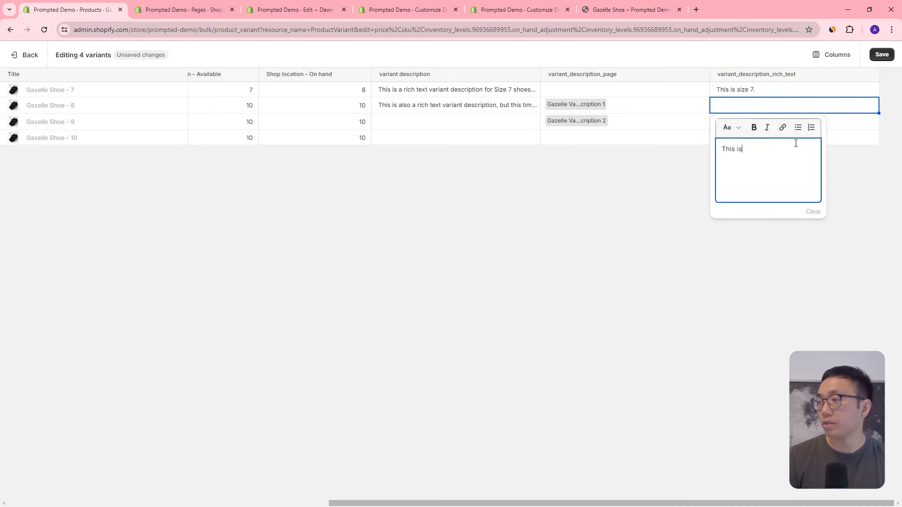
text( size 8)
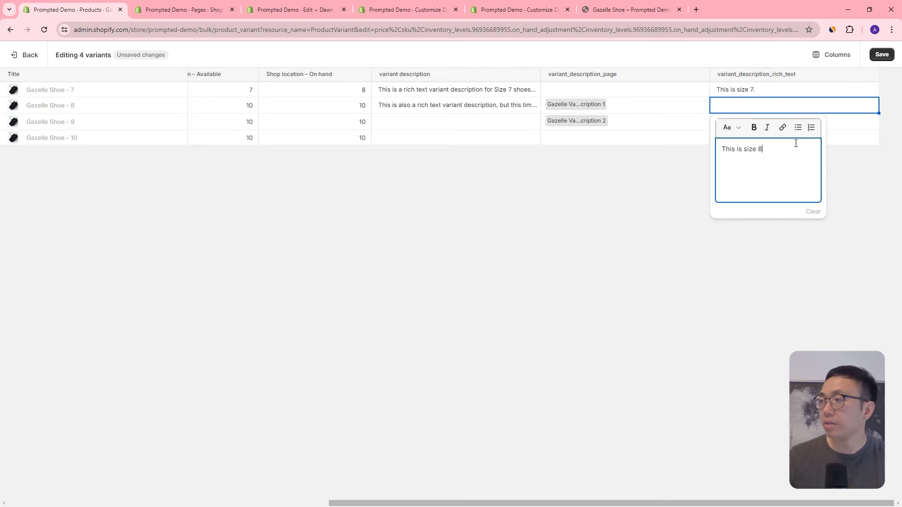
drag(766, 149, 720, 149)
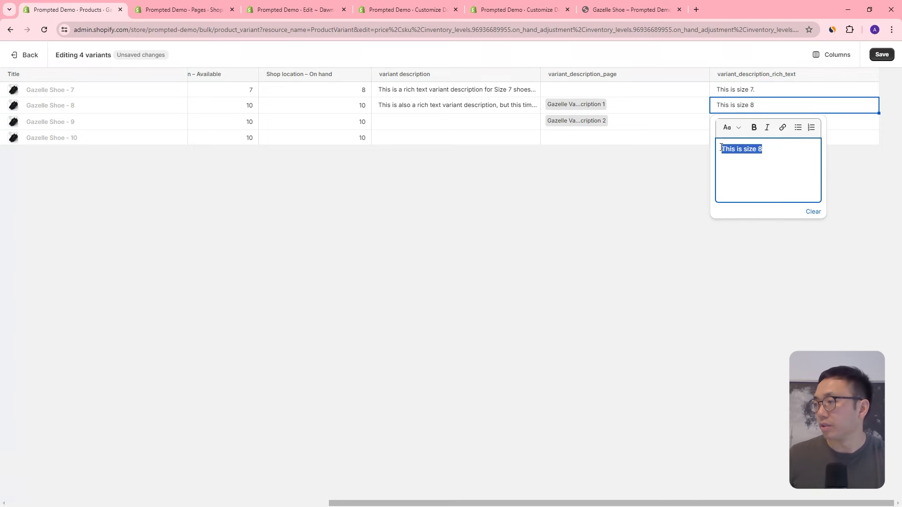
click(767, 127)
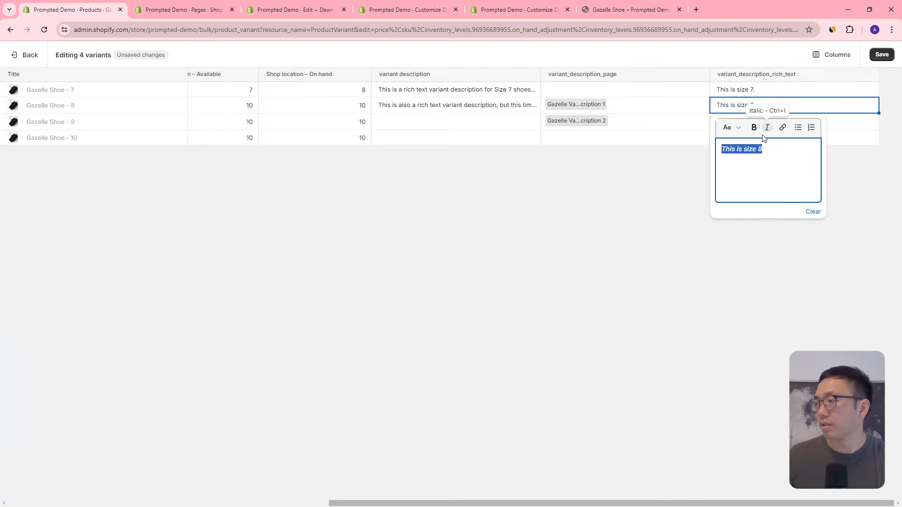
- Enter "This is size 9" as the variant_description_rich_text value of the size 9 variant
click(850, 125)
click(850, 126)
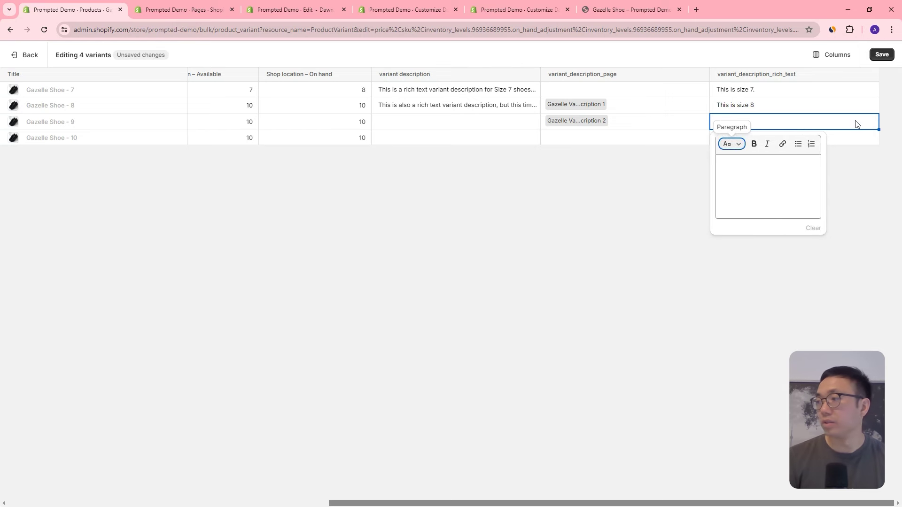
key(Return)
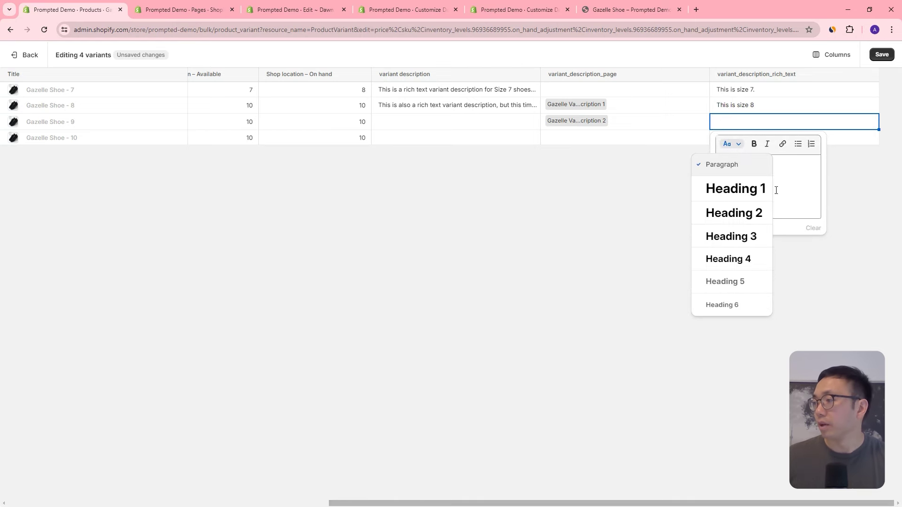
click(752, 191)
text(T)
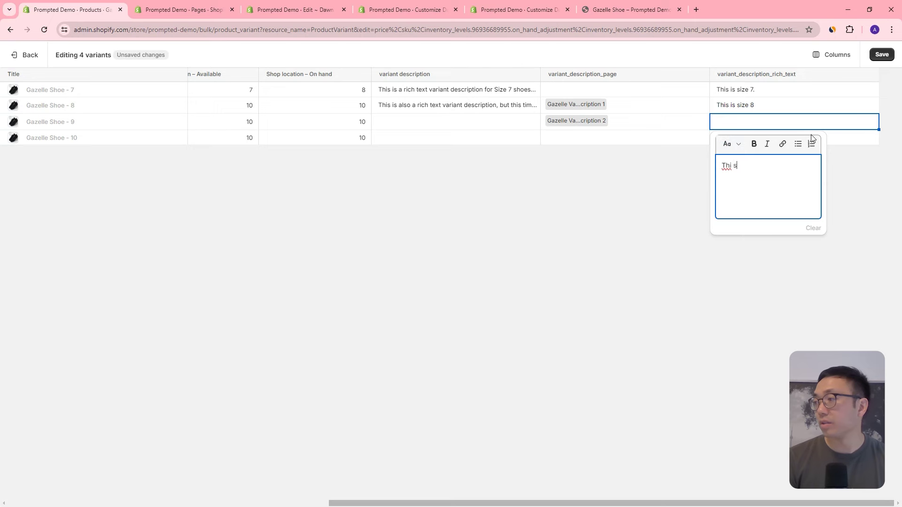
text(his is )
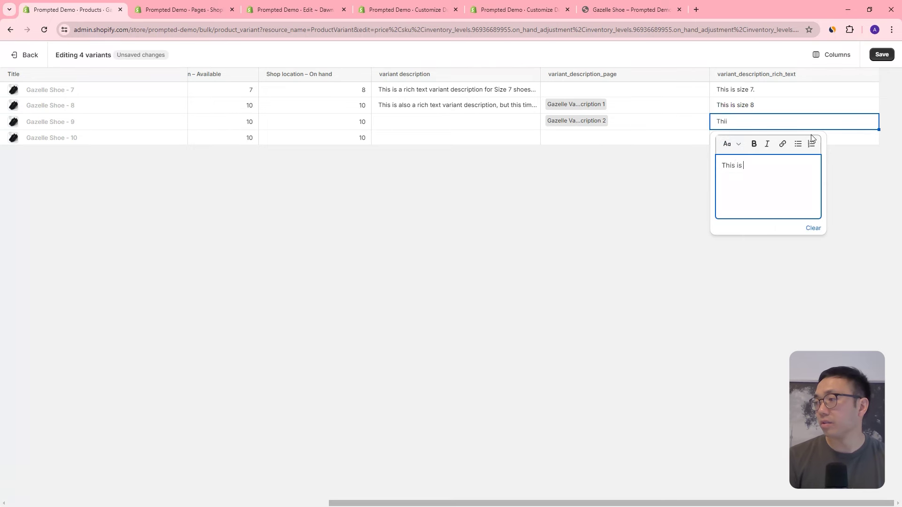
text(size 9)
drag(794, 158, 698, 169)
click(698, 169)
key(Return)
- Format the size 9 rich text as Heading 1 and save the variant changes
drag(766, 165, 719, 165)
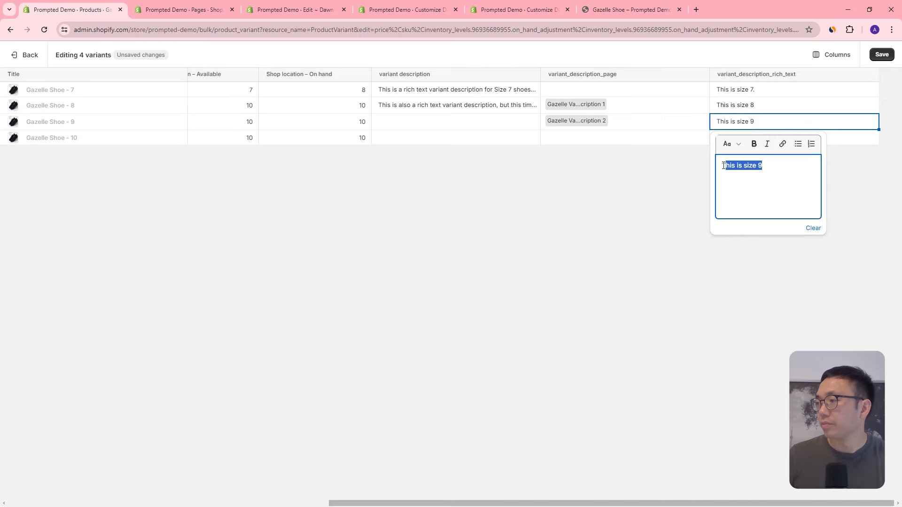
click(731, 149)
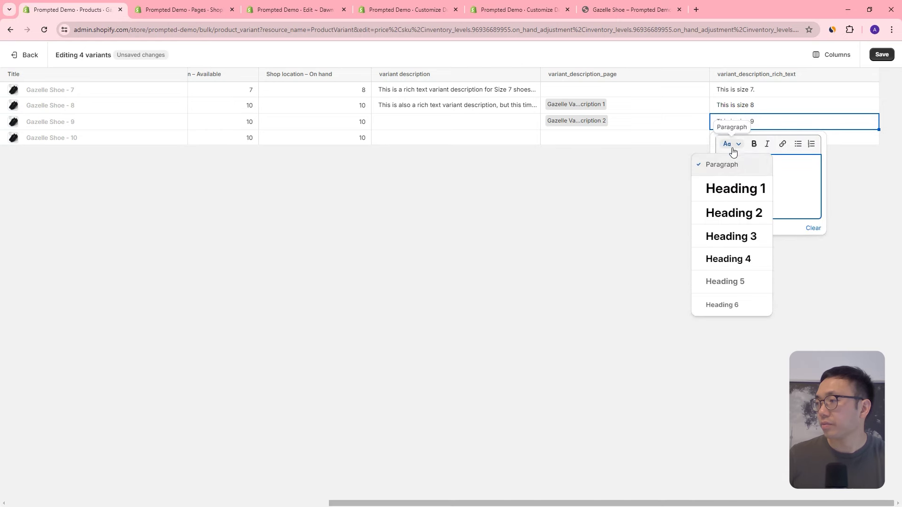
click(726, 190)
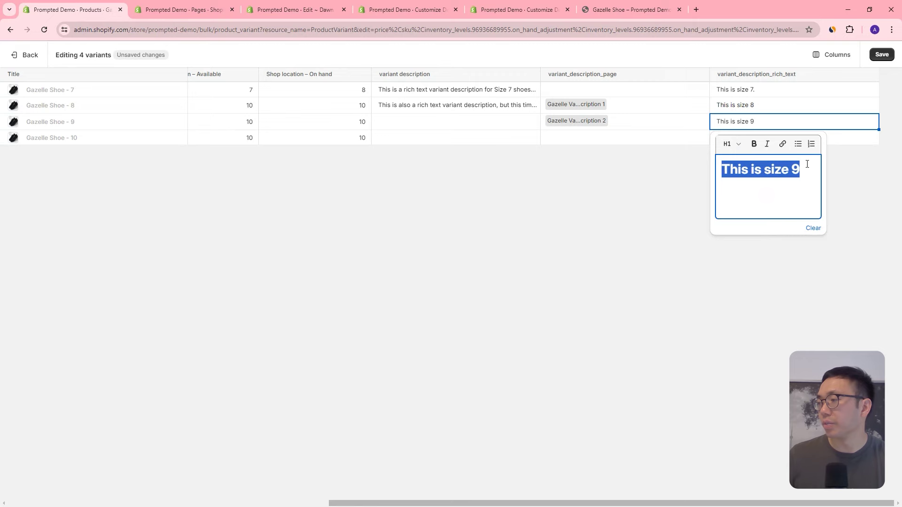
click(848, 186)
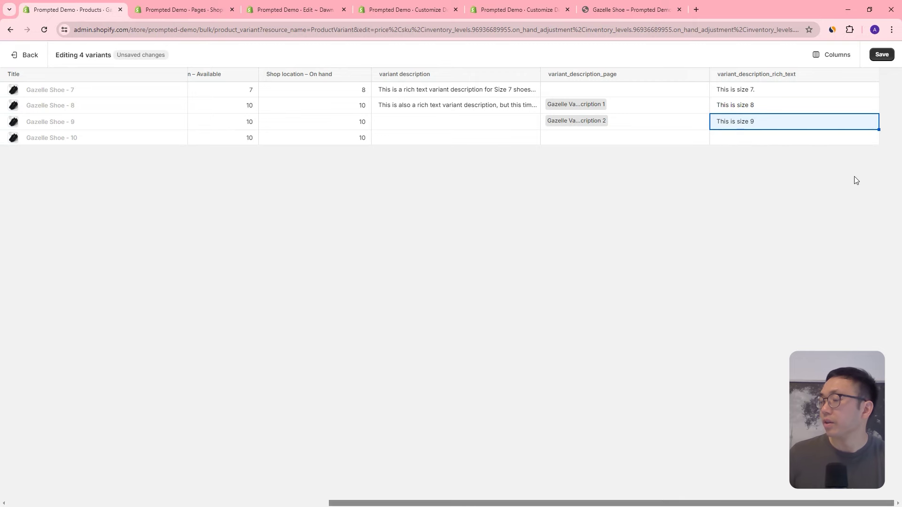
click(884, 59)
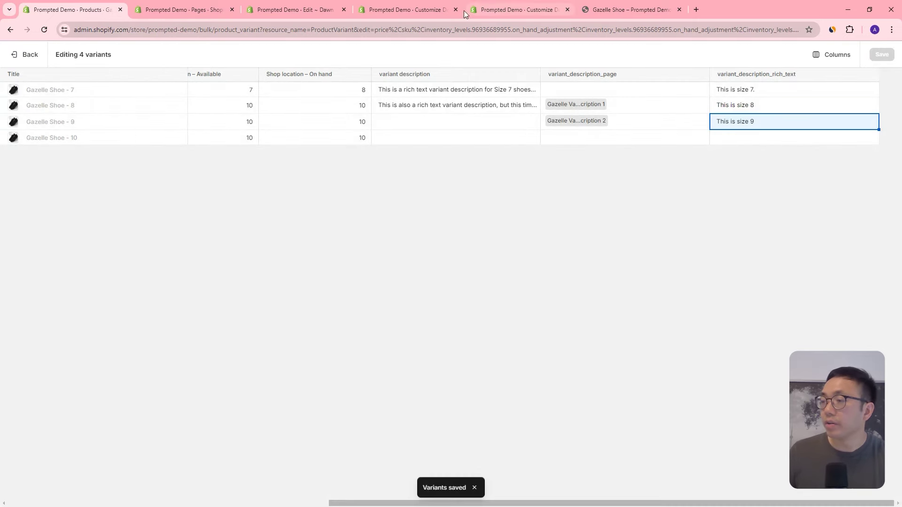
- Return to the theme editor for the Default product template and save its changes
click(521, 13)
click(432, 13)
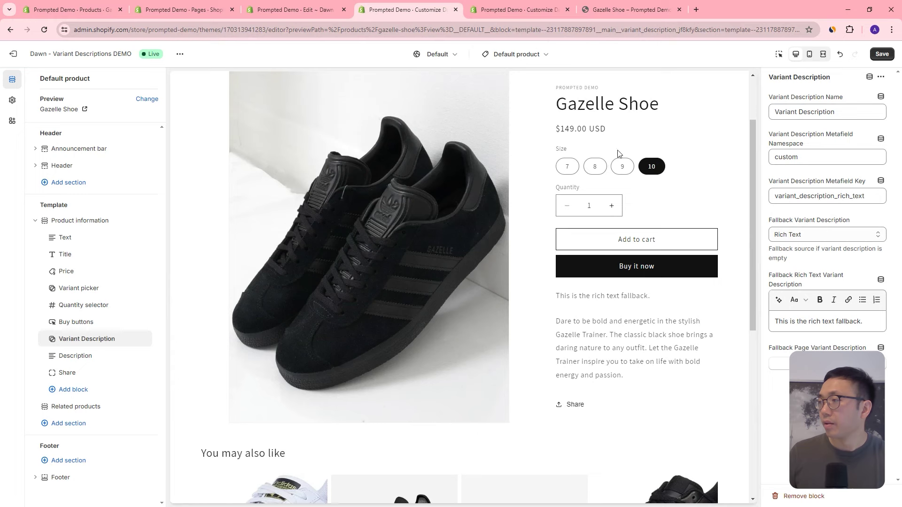
click(882, 54)
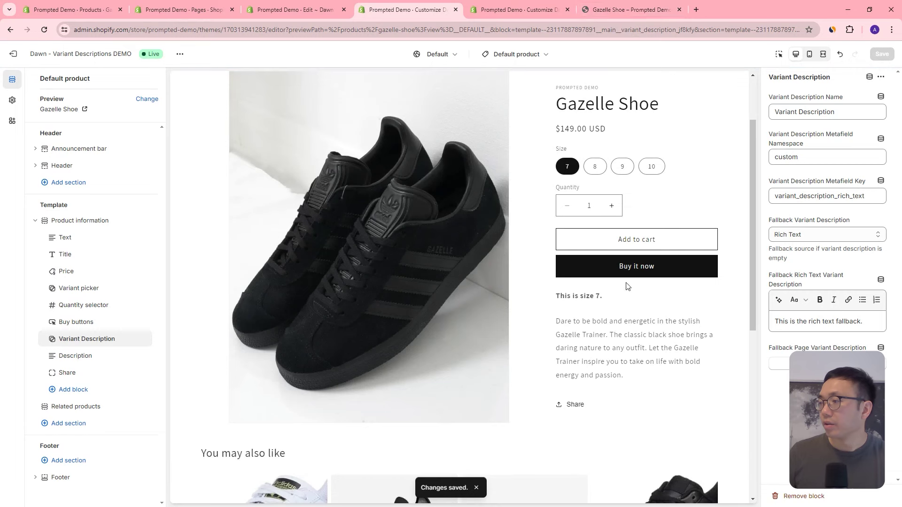
- Switch the Gazelle Shoe preview between sizes 7, 8, 9 and 10 to check the variant description text for each
click(596, 167)
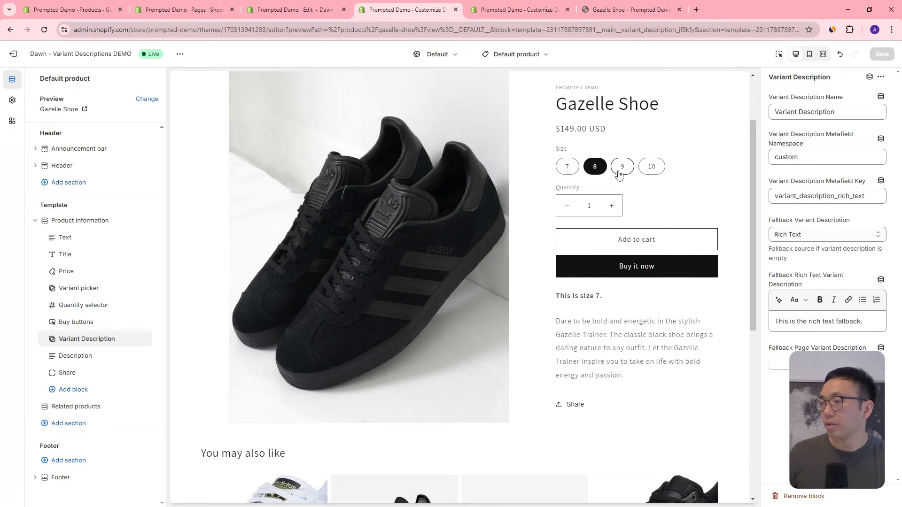
click(568, 170)
click(592, 168)
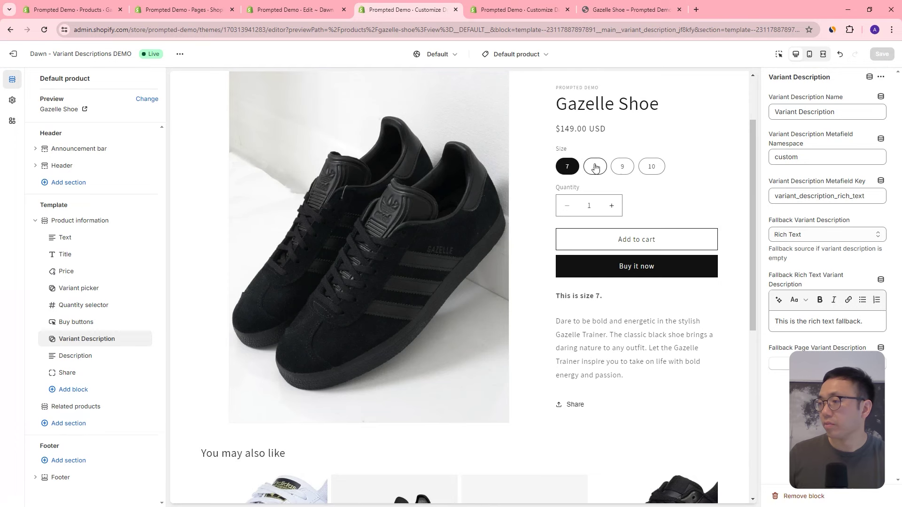
click(624, 168)
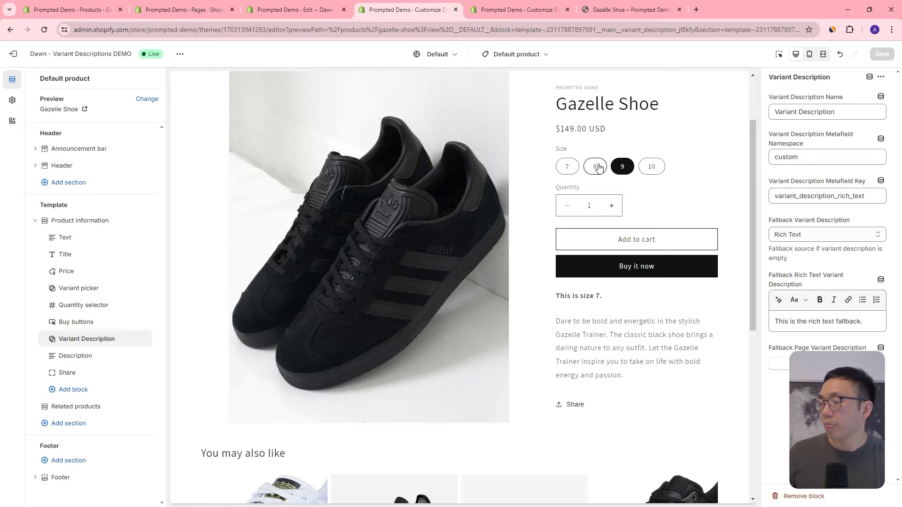
click(652, 170)
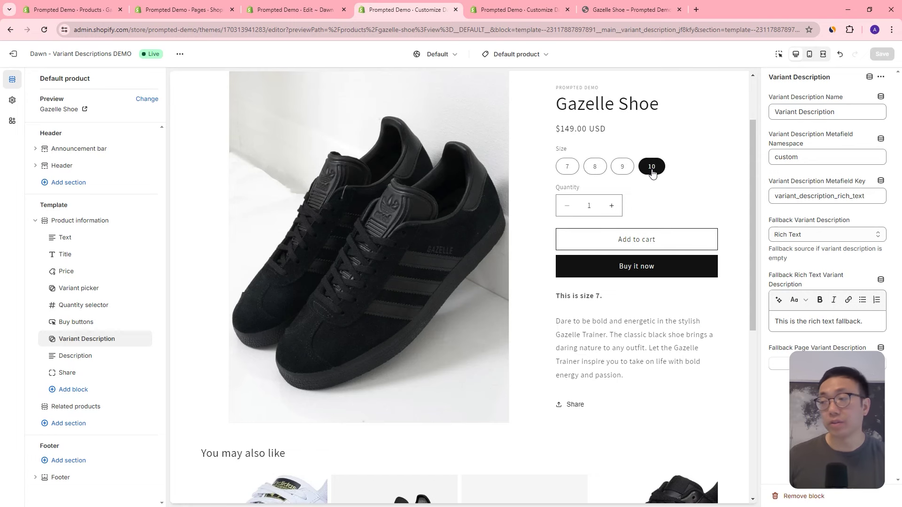
click(594, 167)
click(569, 168)
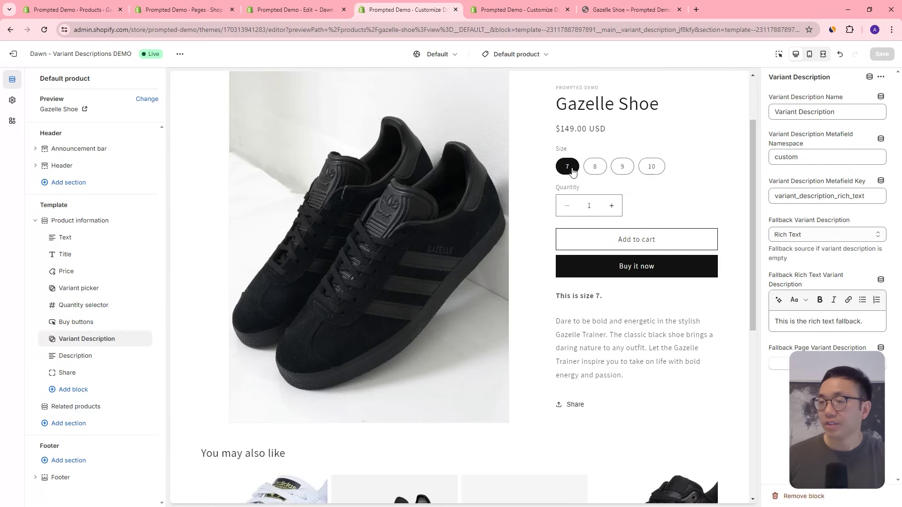
click(597, 166)
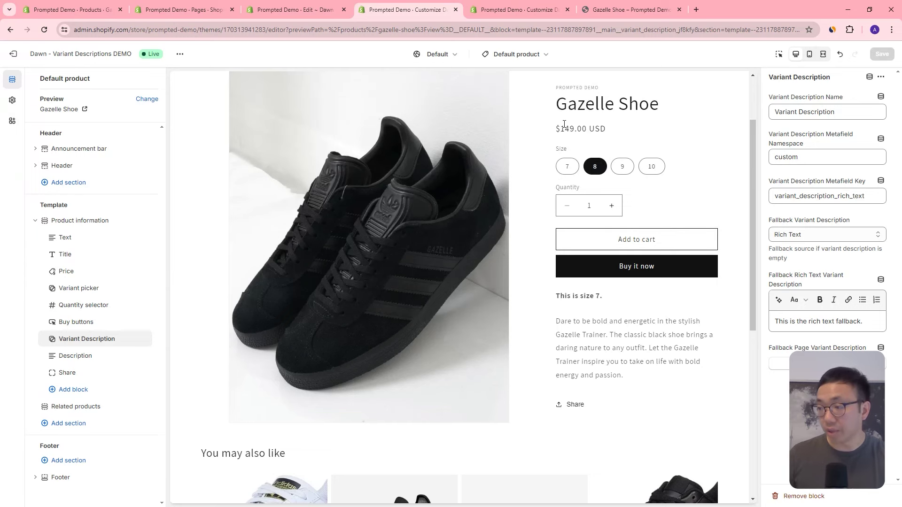
click(622, 167)
click(621, 167)
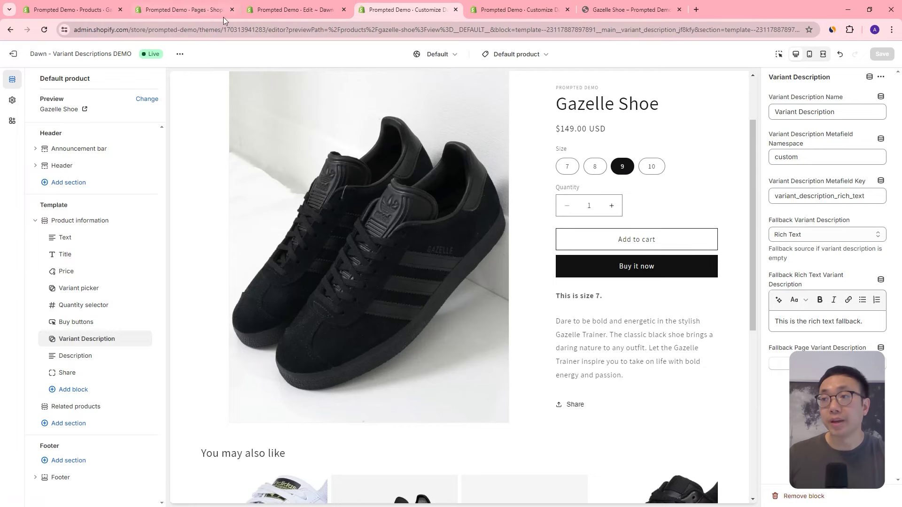
- Switch to the theme code editor and open the product-info.js asset file
click(291, 10)
click(87, 76)
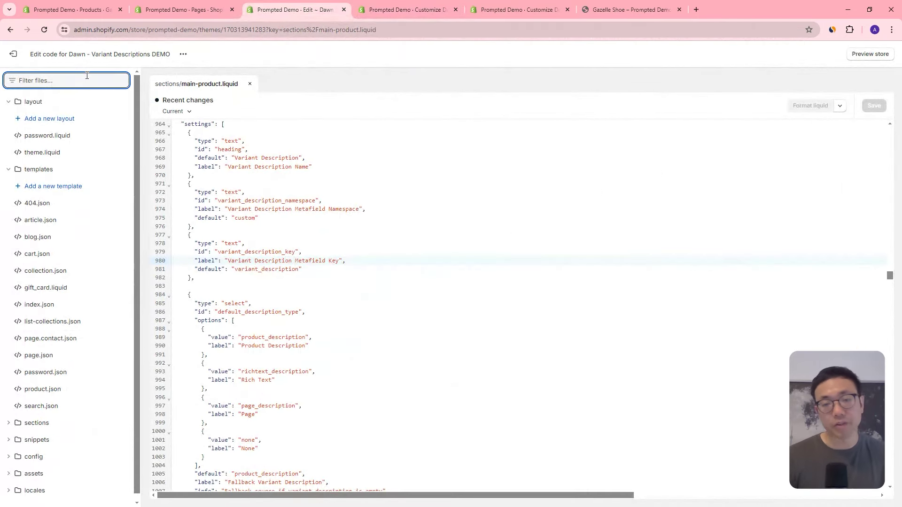
text(pro)
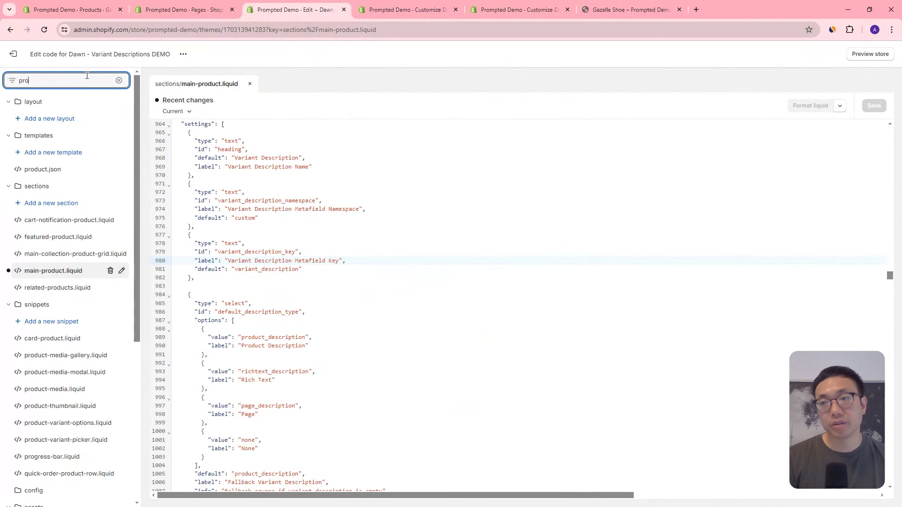
text(duct-info)
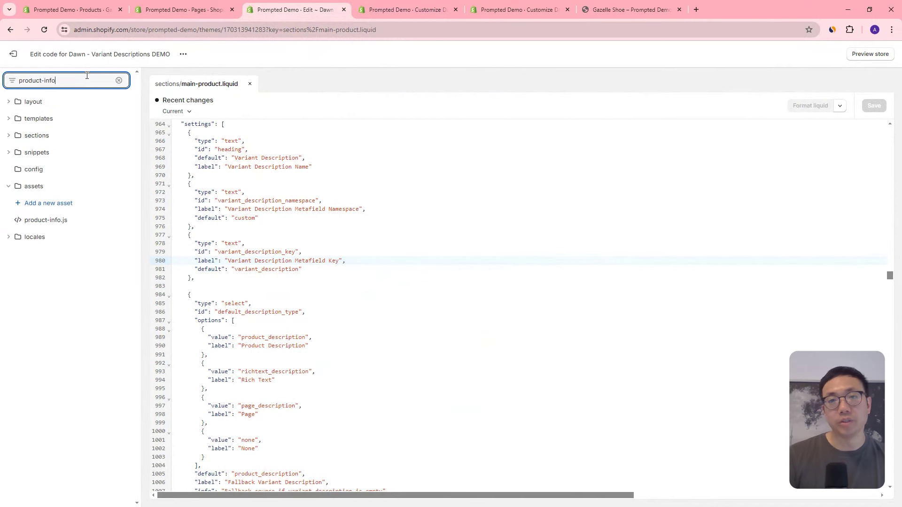
click(22, 222)
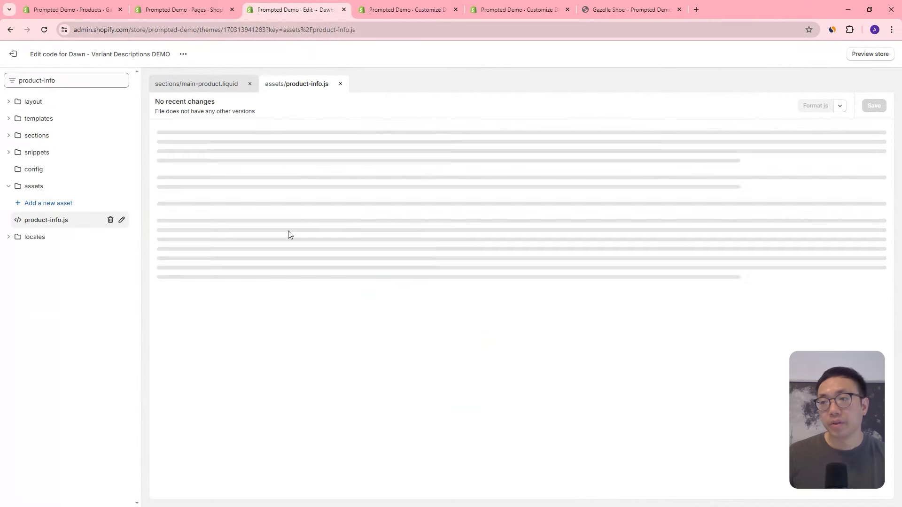
- Find the definition of the handleUpdateProductInfo method in product-info.js
click(285, 208)
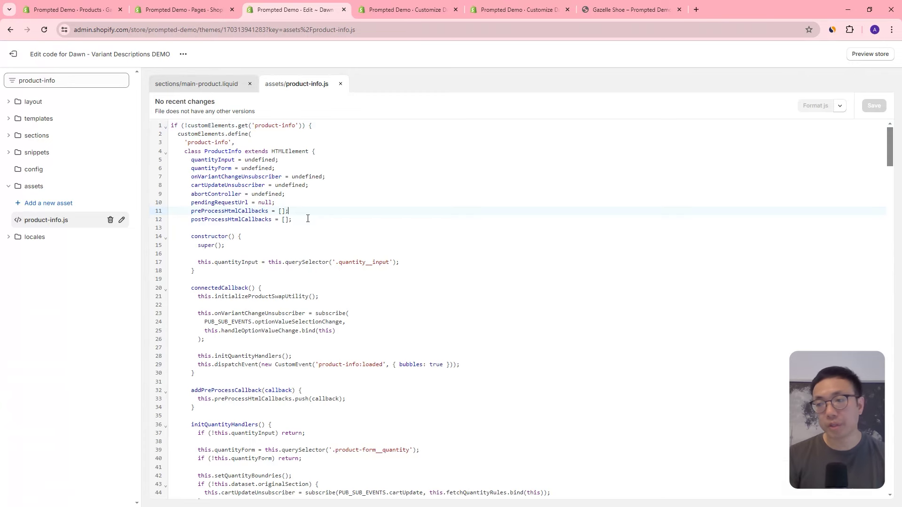
key(ctrl+f)
text(handleupdateproduc)
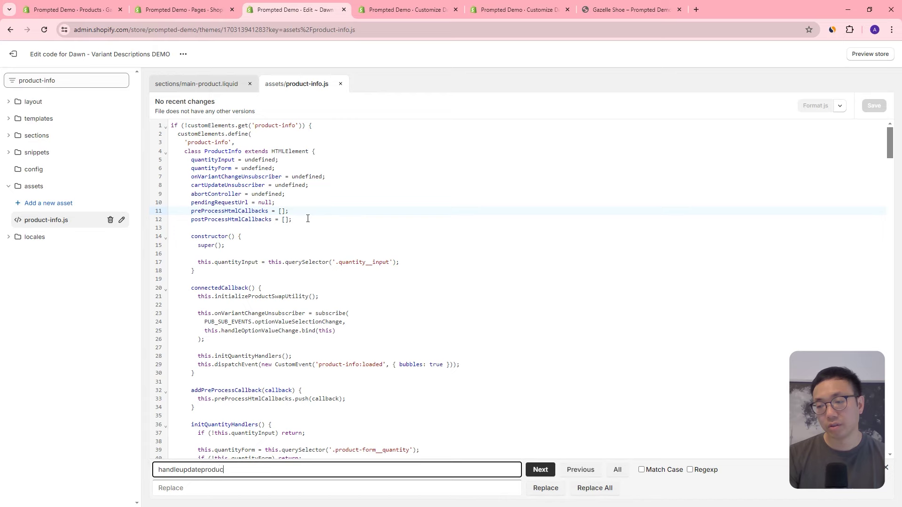
text(tinfo)
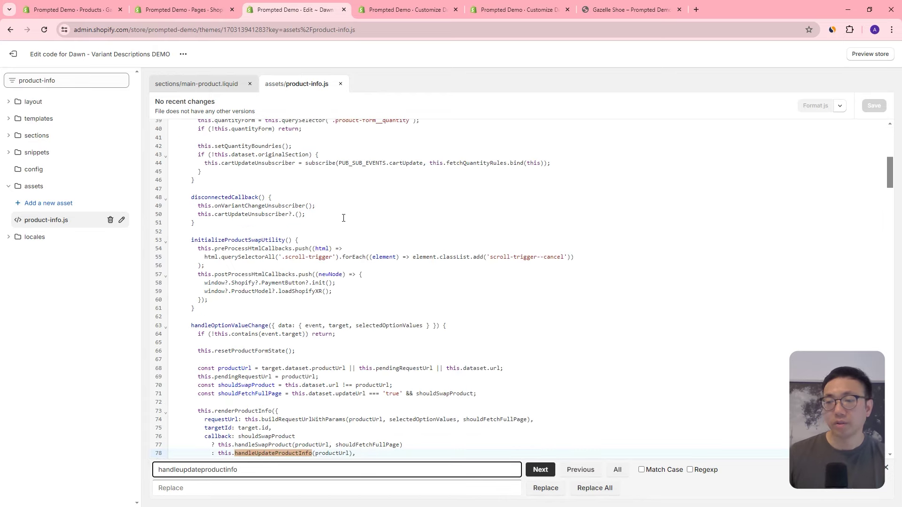
click(539, 469)
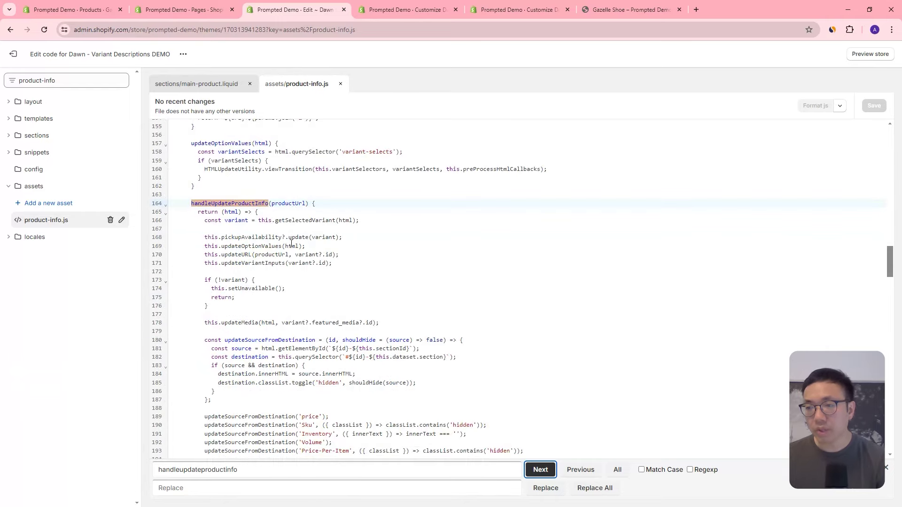
- Insert the new updateDescription(html) method, which refreshes the .variant__description container, between handleUpdateProductInfo and updateVariantInputs
scroll(316, 271, down, 6)
scroll(311, 218, up, 6)
scroll(325, 263, down, 3)
scroll(325, 263, down, 4)
scroll(212, 241, up, 7)
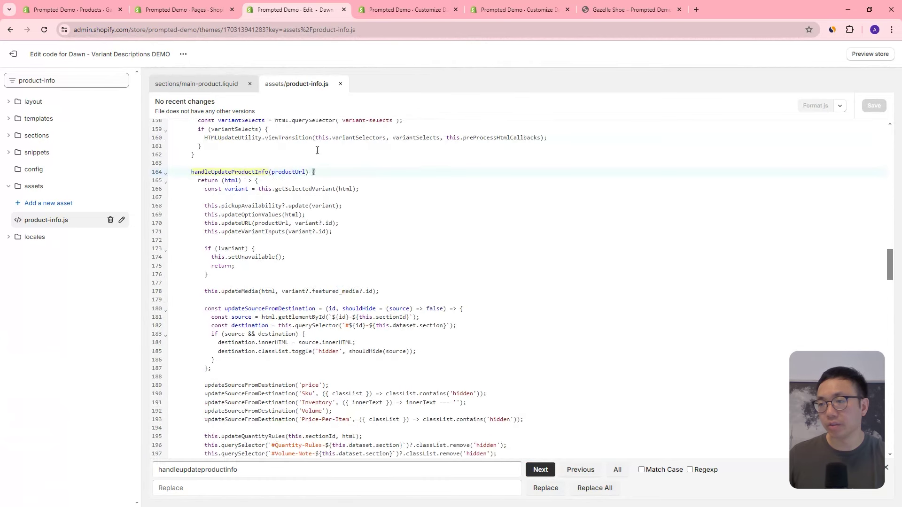
scroll(303, 225, down, 5)
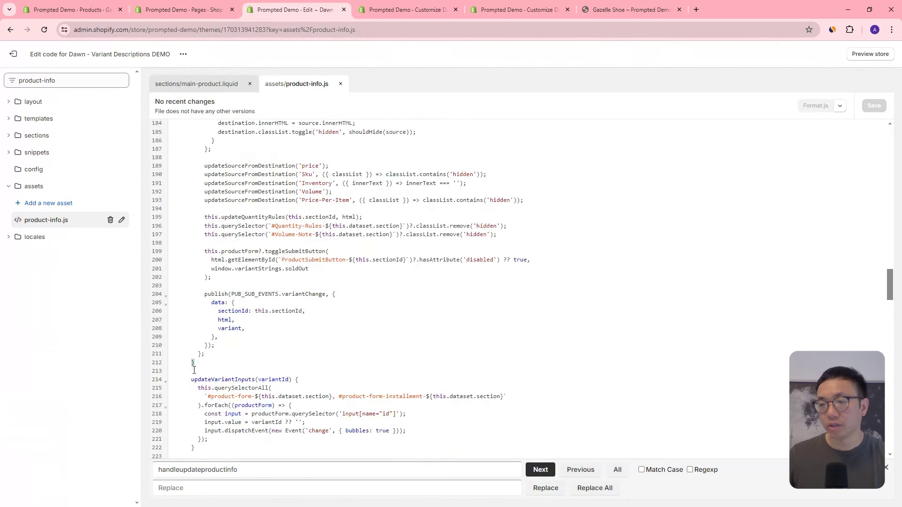
key(Return)
key(Return)
key(Return)
key(Return)
key(Return)
key(Up)
key(Up)
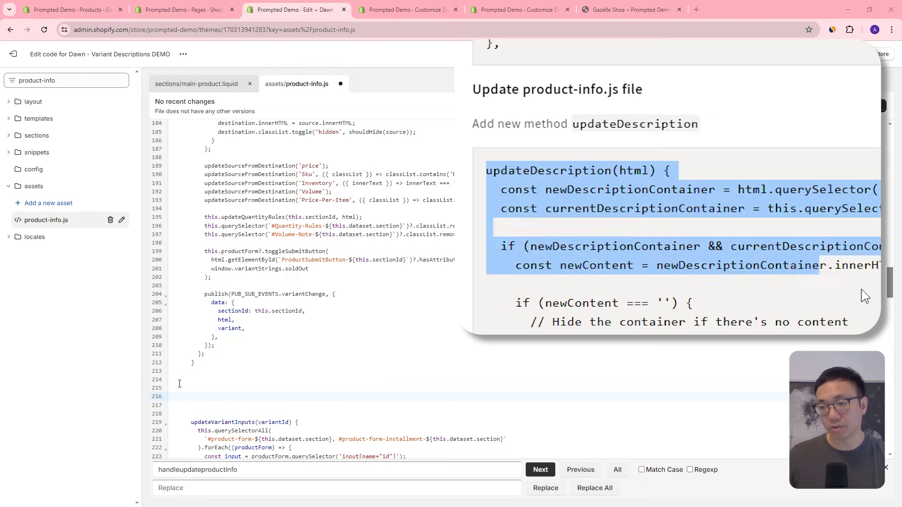
click(244, 379)
text(updateDescription(html) {   const newDescriptionContainer = html.querySelector('.variant__description');   const currentDescriptionContainer = this.querySelector('.variant__description');    if (newDescriptionContainer && currentDescriptionContainer) {     const newContent = newDescriptionContainer.innerHTML.trim();      if (newContent === '') {       // Hide the container if there's no content       currentDescriptionContainer.classList.add('hidden');       currentDescriptionContainer.innerHTML = '';     } else {       // Show and update the container if there's content       currentDescriptionContainer.classList.remove('hidden');       currentDescriptionContainer.innerHTML = newContent;     }   } })
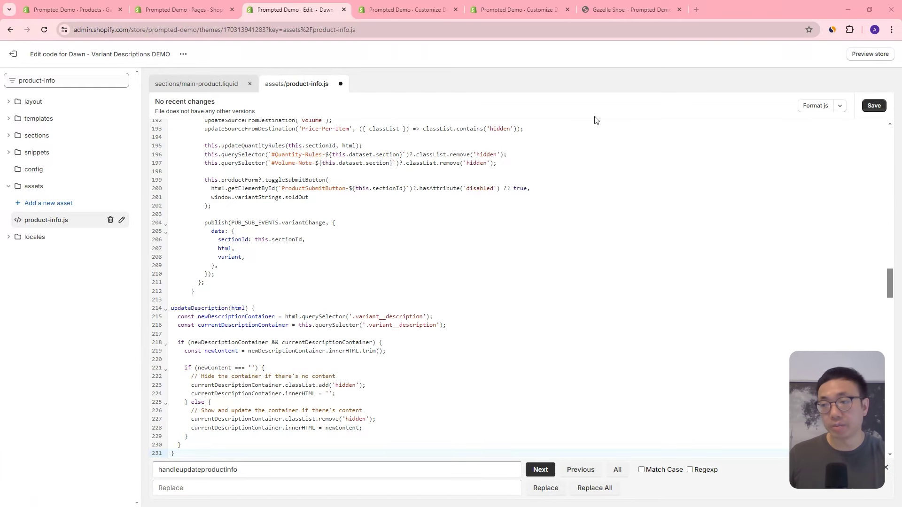
- Add the call this.updateDescription(html); after the updateMedia call in handleUpdateProductInfo and save product-info.js
scroll(353, 262, up, 7)
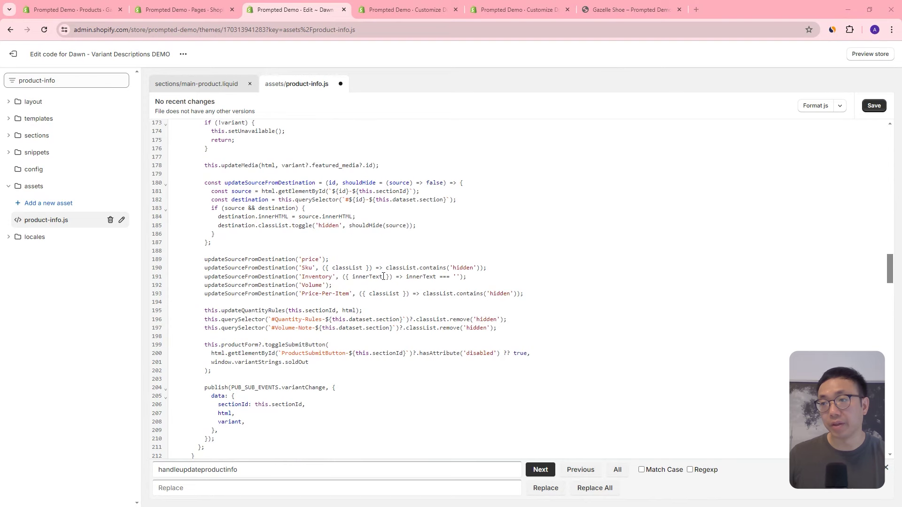
scroll(263, 266, down, 2)
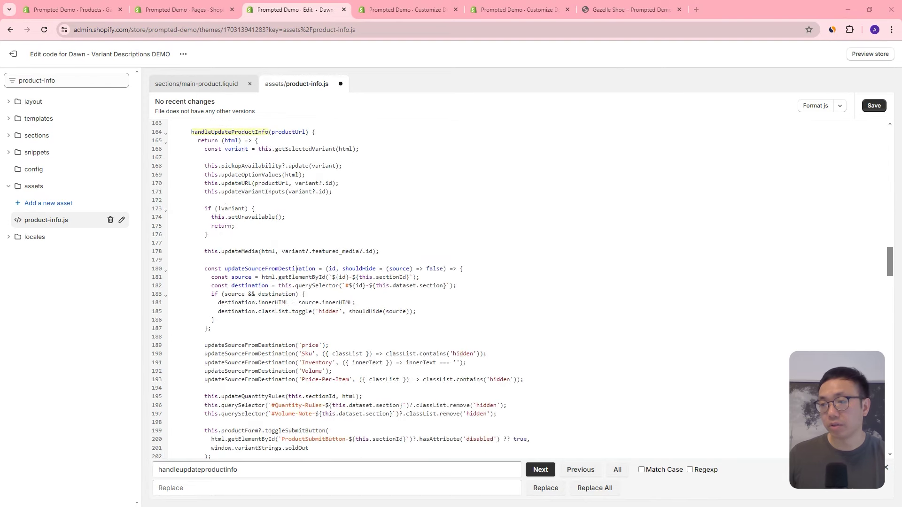
click(261, 260)
key(Return)
key(Return)
key(Return)
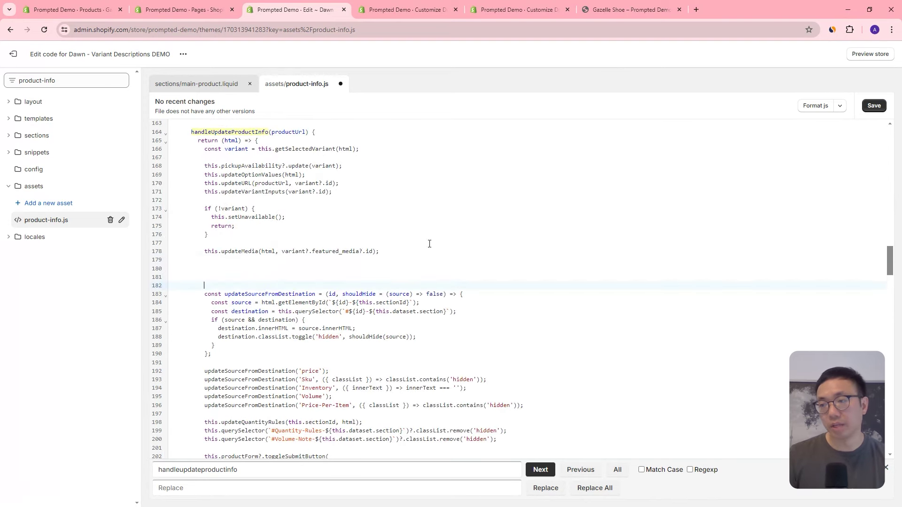
key(Up)
key(Up)
drag(483, 190, 714, 200)
key(ctrl+c)
key(ctrl+v)
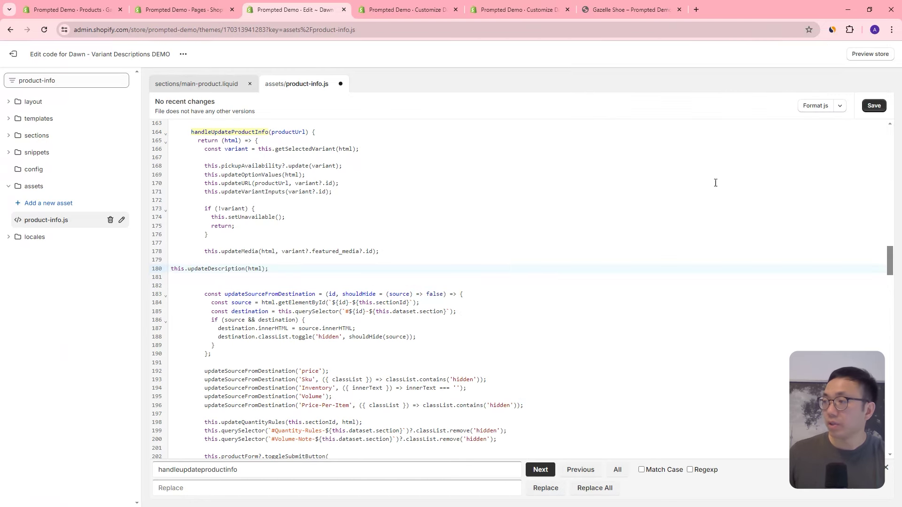
click(873, 106)
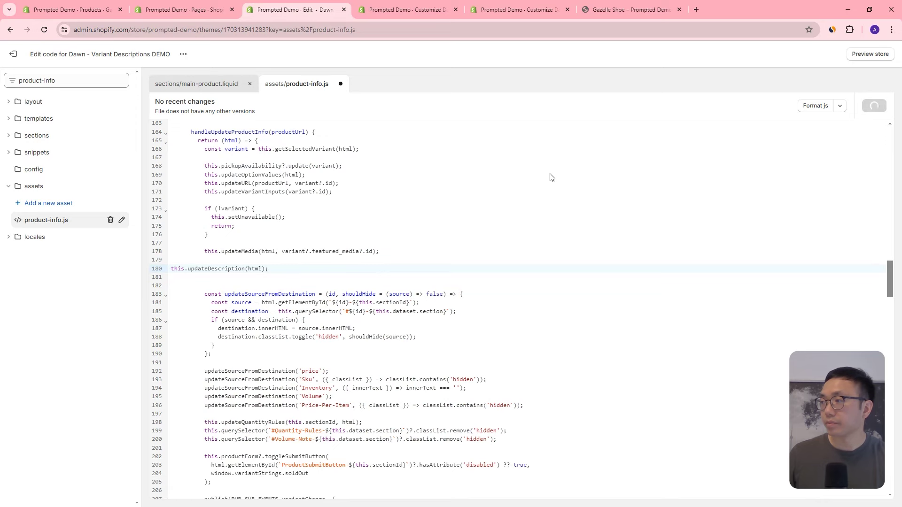
- Reload the storefront Gazelle Shoe page and check the variant descriptions for sizes 9, 8 and 7
click(632, 9)
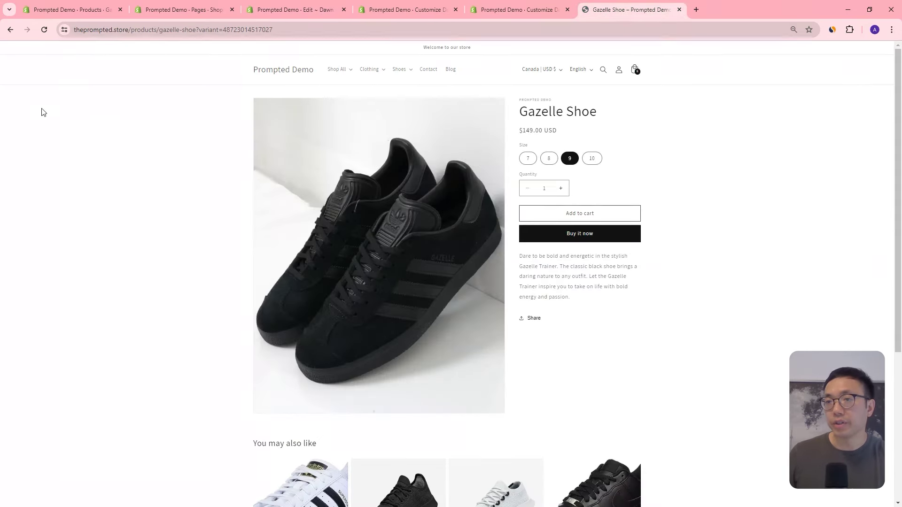
click(44, 30)
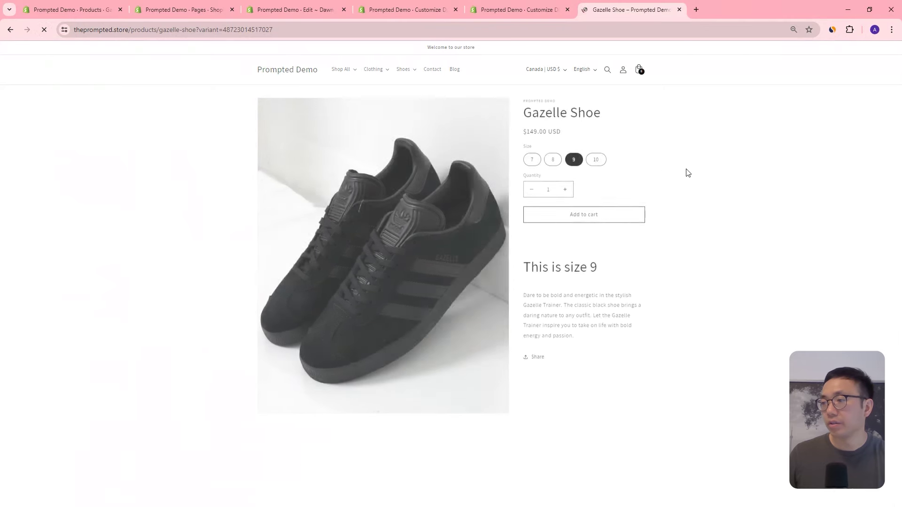
drag(526, 266, 630, 268)
click(549, 161)
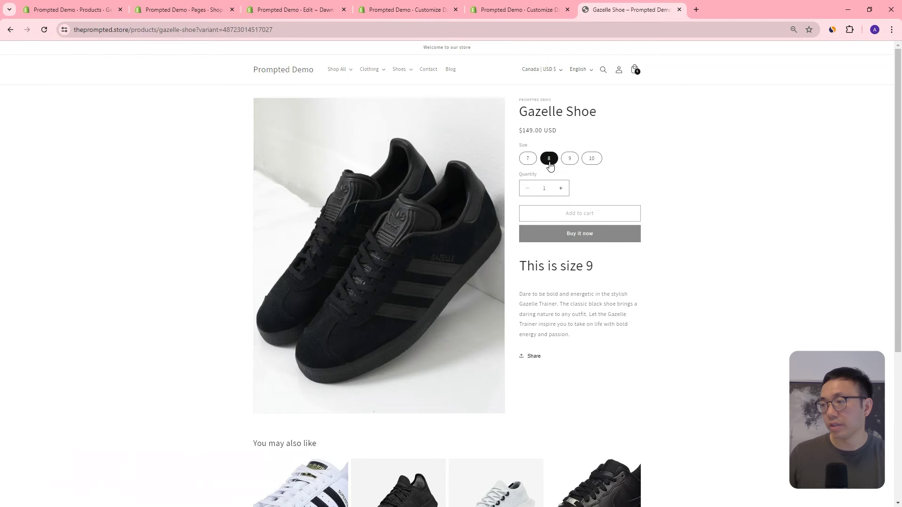
drag(520, 258, 561, 257)
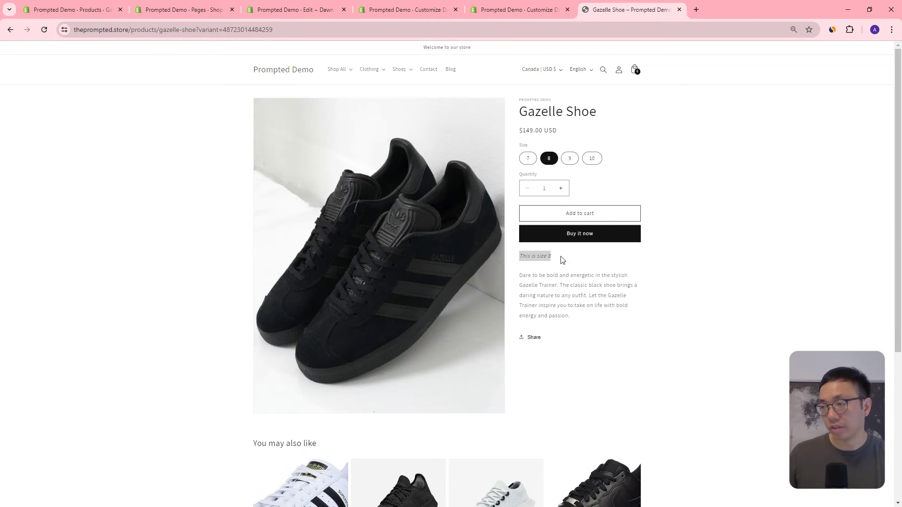
click(528, 159)
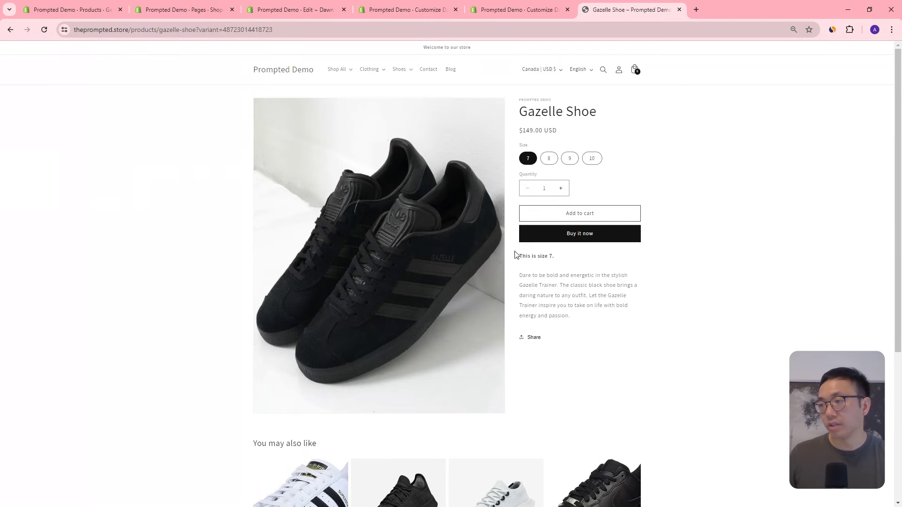
drag(525, 255, 559, 258)
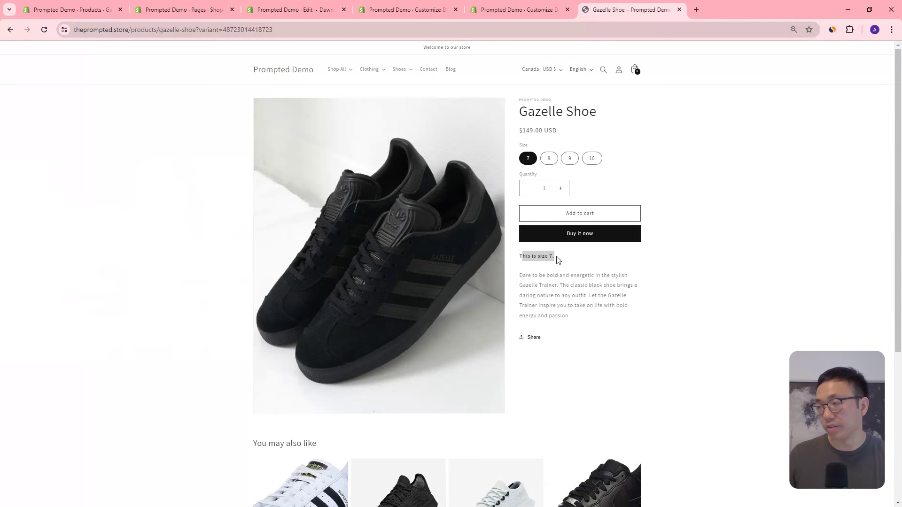
- Check the size 10 description on the storefront against its variant_description_rich_text value in the variant bulk editor
click(593, 160)
drag(522, 256, 662, 266)
click(700, 258)
click(92, 13)
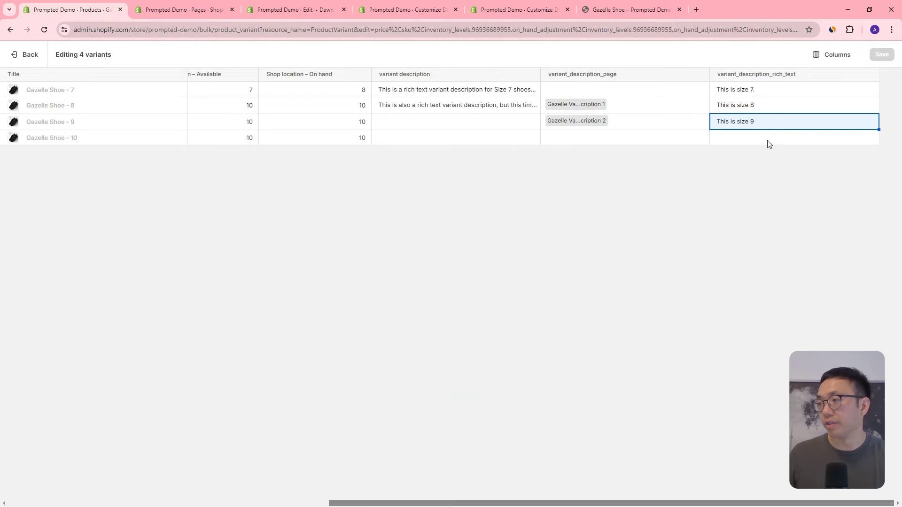
key(ctrl+shift+Tab)
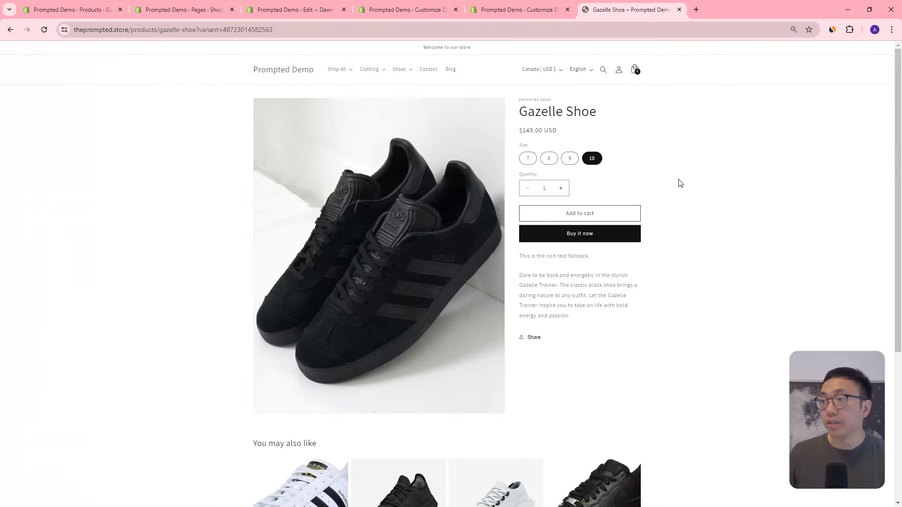
- Review the Variant Description block's metafield key, the variant description pages and the variants' variant_description_page values
click(406, 13)
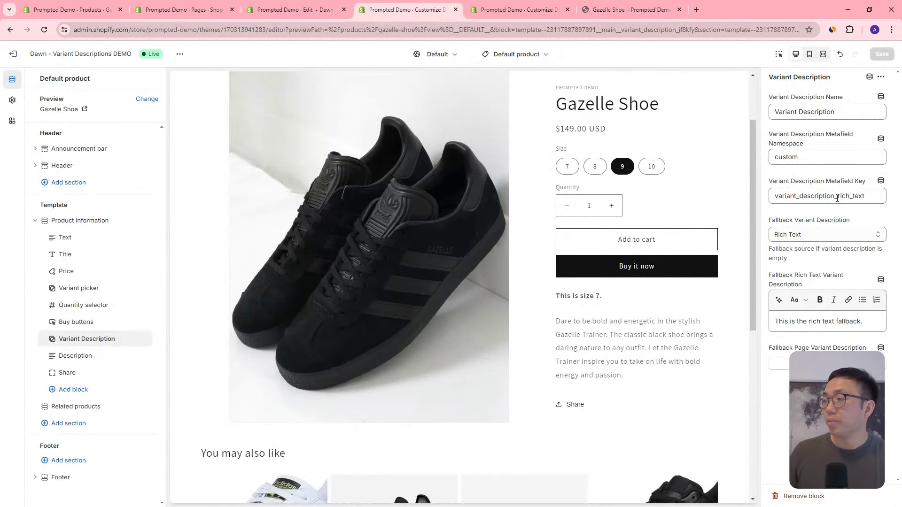
drag(839, 197, 871, 197)
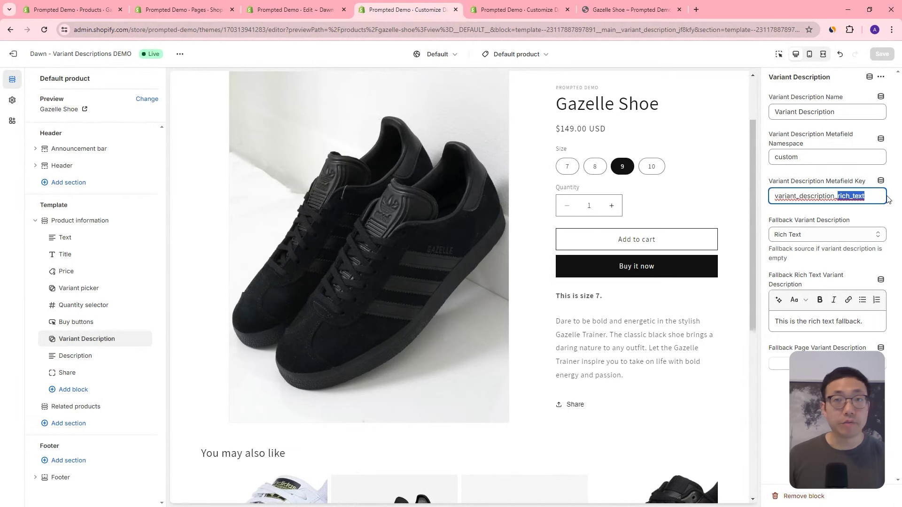
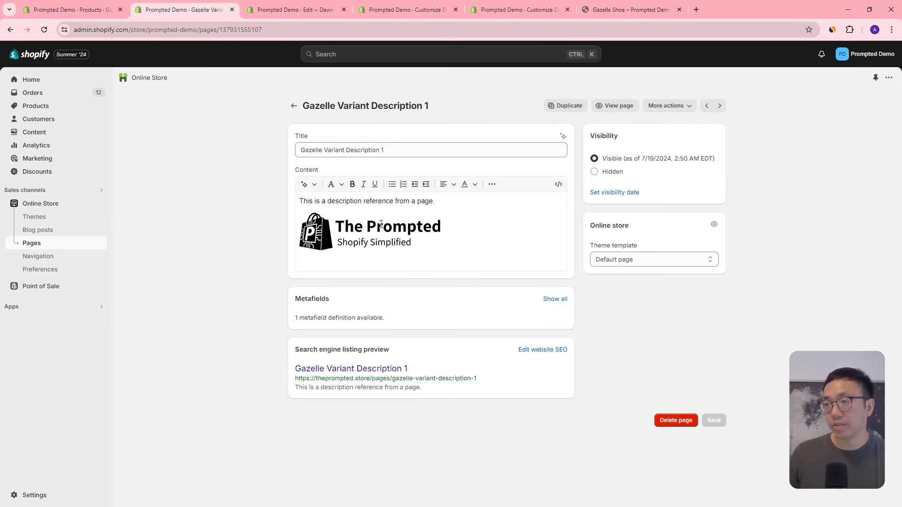
click(294, 106)
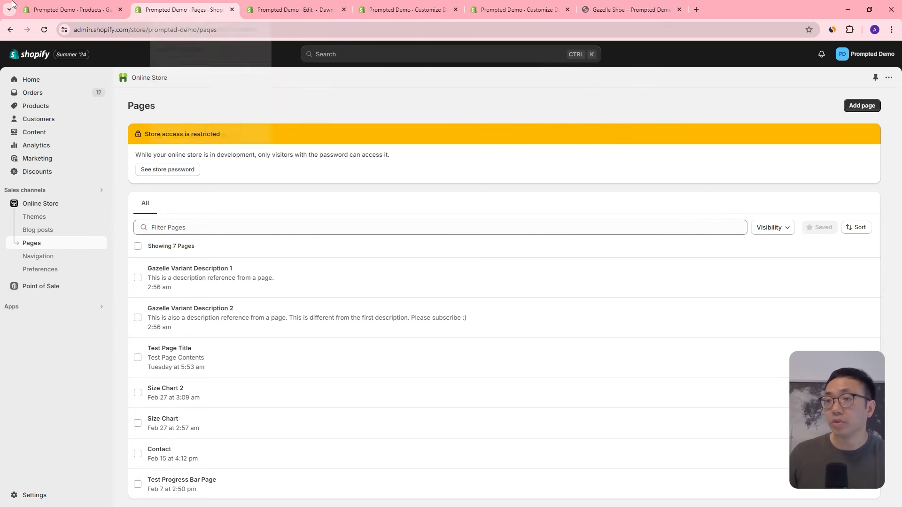
click(62, 9)
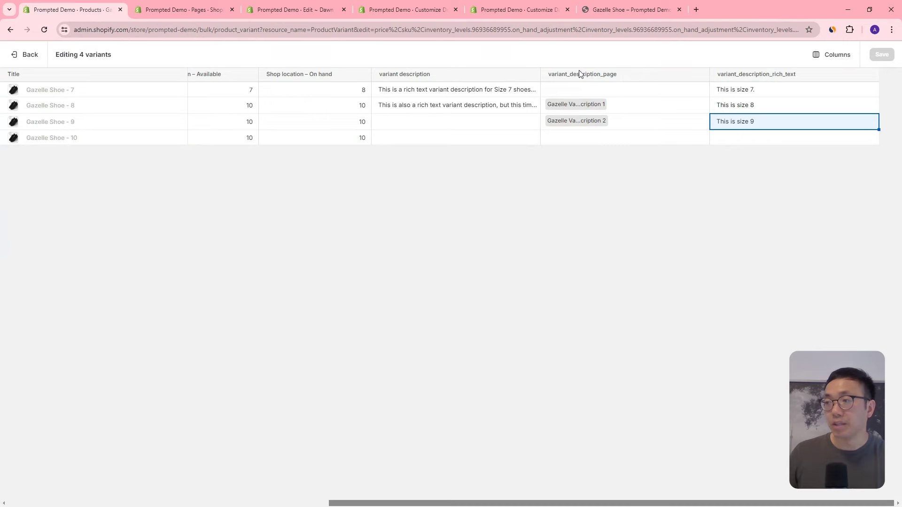
- Set the Variant Description block's metafield key to variant_description_page in the theme editor
click(406, 10)
click(842, 198)
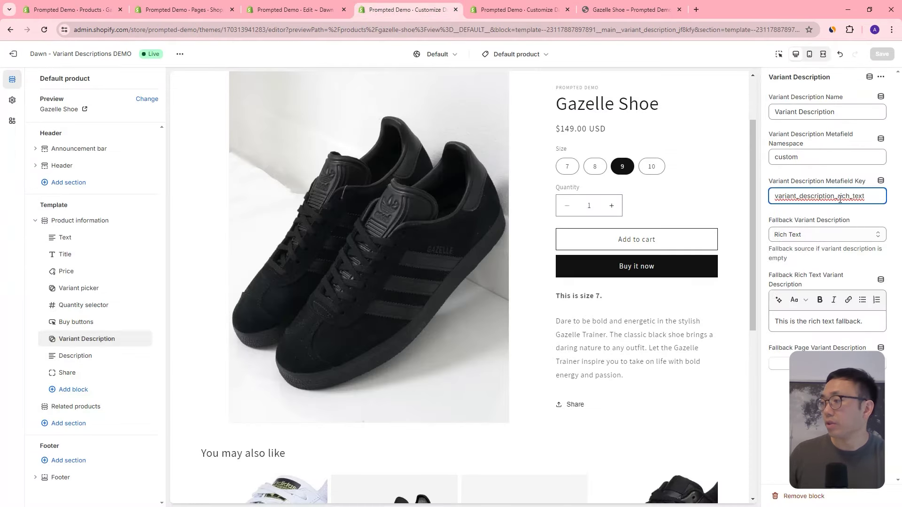
drag(841, 198, 901, 213)
key(BackSpace)
key(BackSpace)
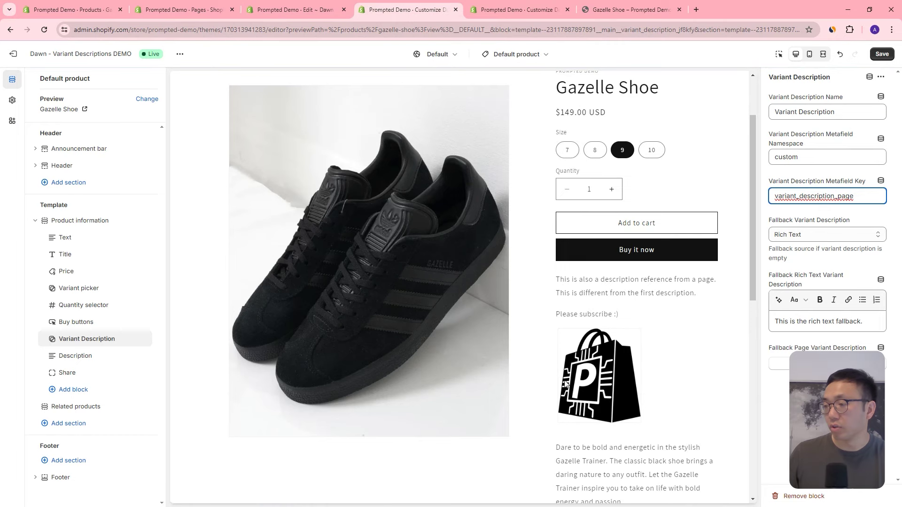
- Preview the page-based descriptions for sizes 8 and 9 and save the Default product template
scroll(727, 315, down, 1)
click(604, 123)
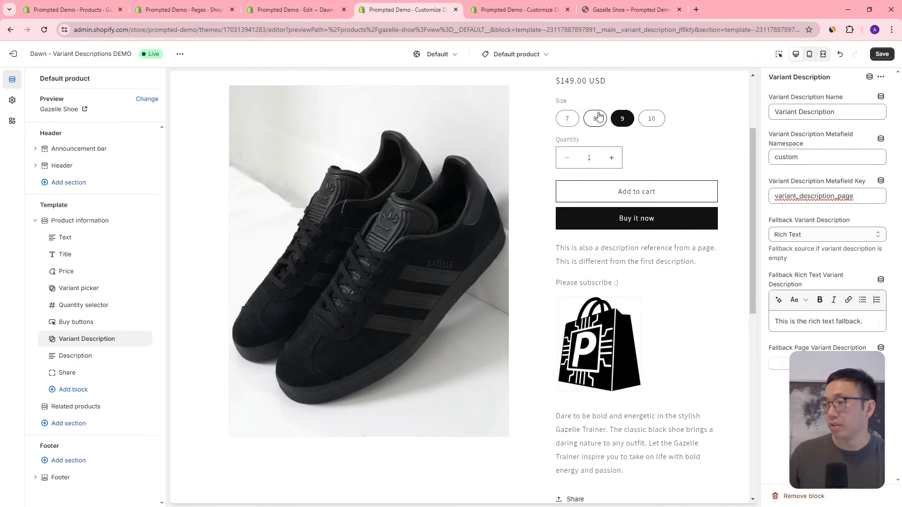
click(598, 116)
click(626, 121)
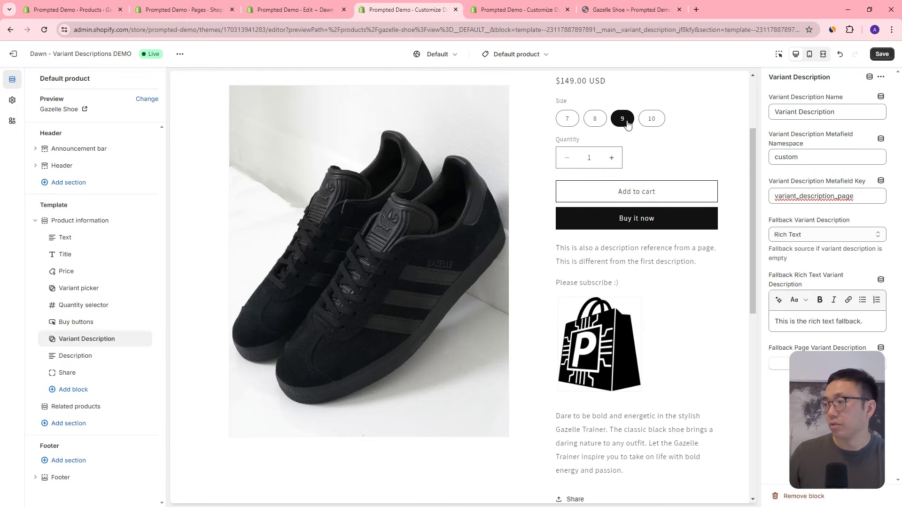
click(881, 53)
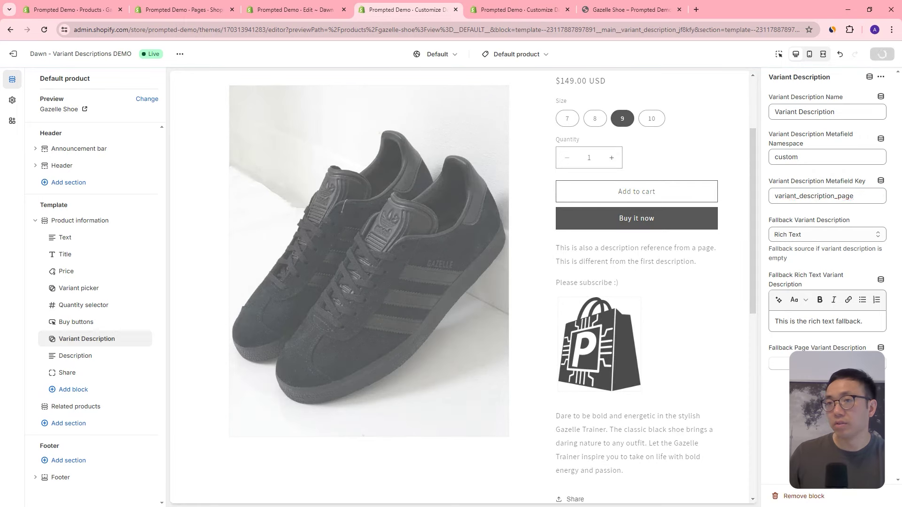
- Reload the theme editor and preview the Gazelle Shoe descriptions for sizes 8, 9 and 10
click(45, 30)
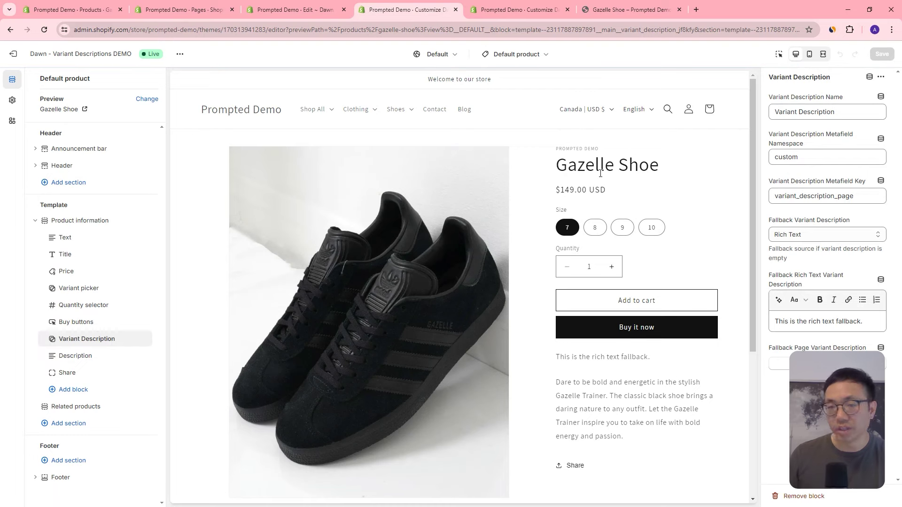
click(594, 228)
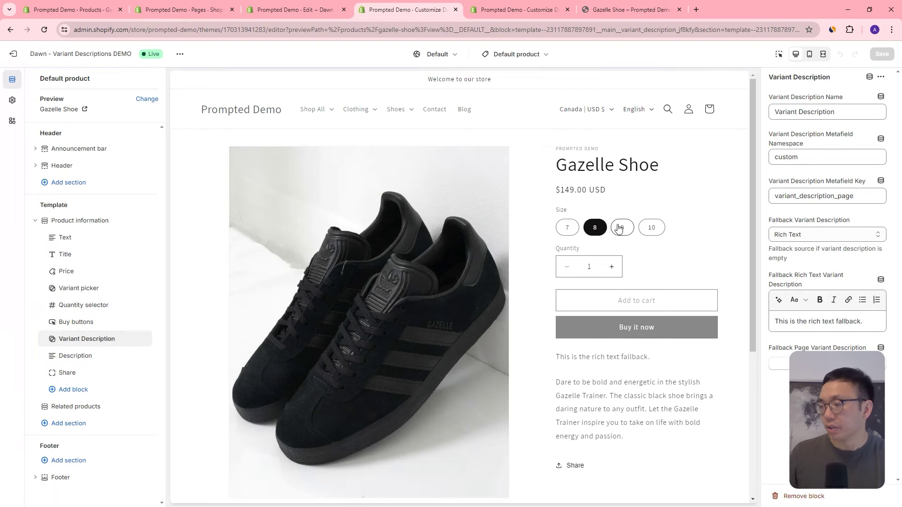
scroll(626, 187, down, 3)
click(625, 111)
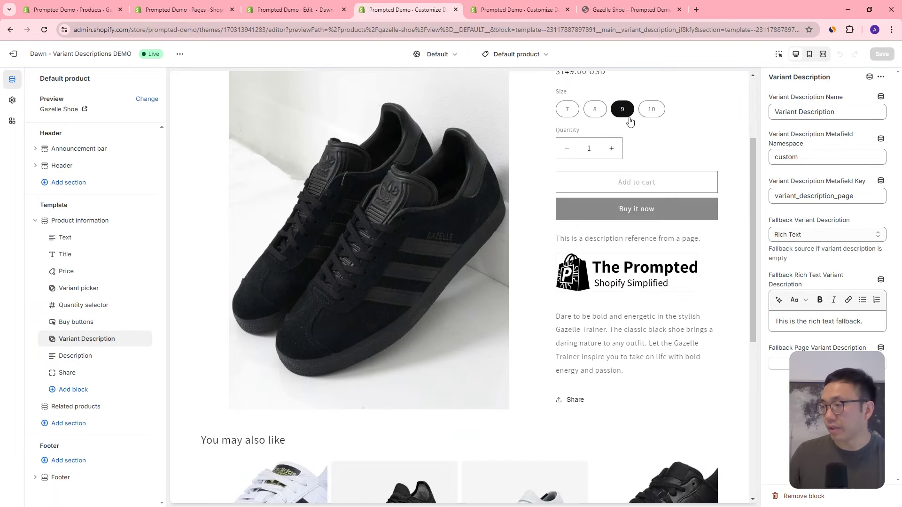
click(600, 111)
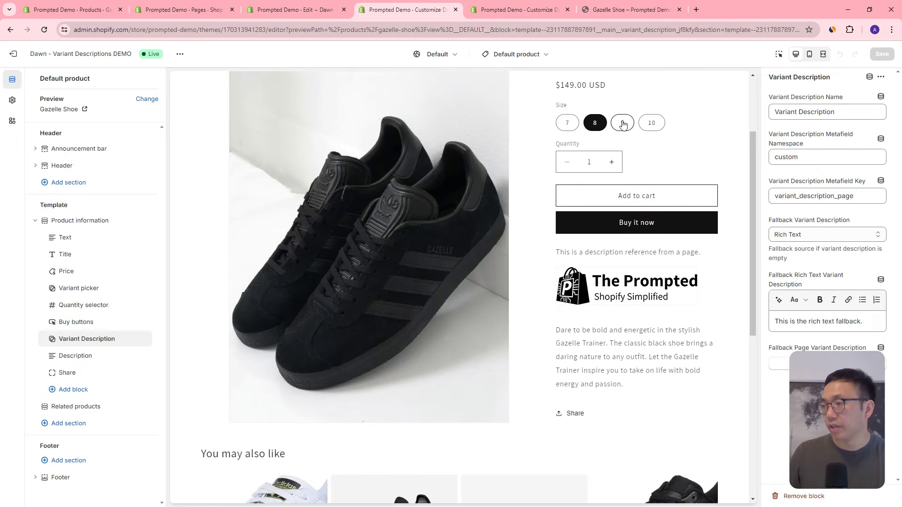
click(623, 123)
click(604, 124)
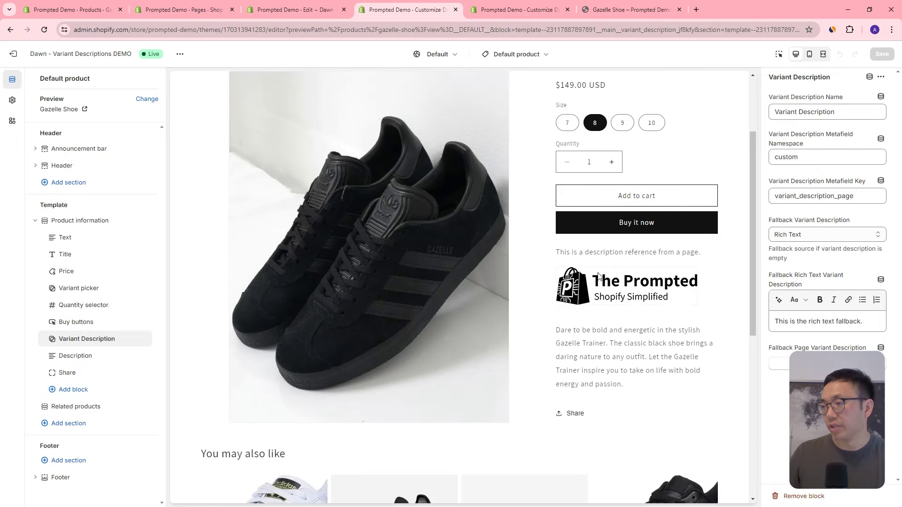
click(622, 124)
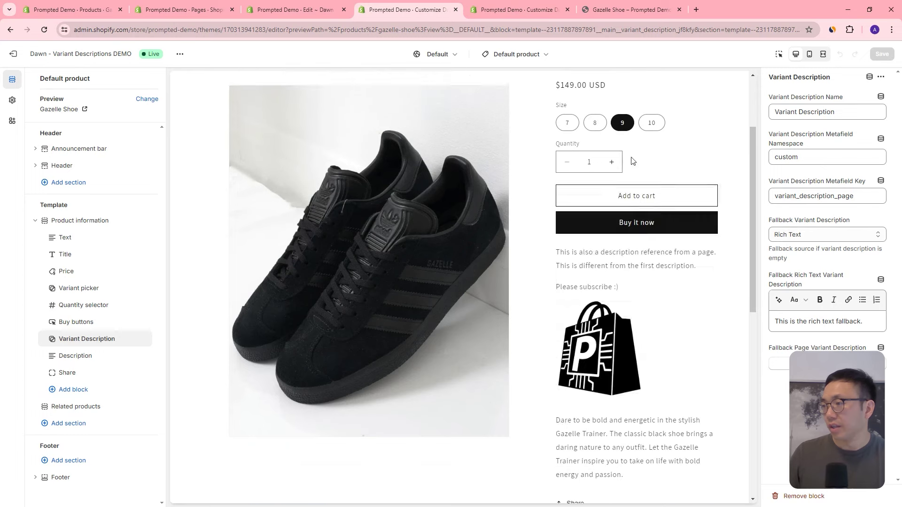
click(654, 125)
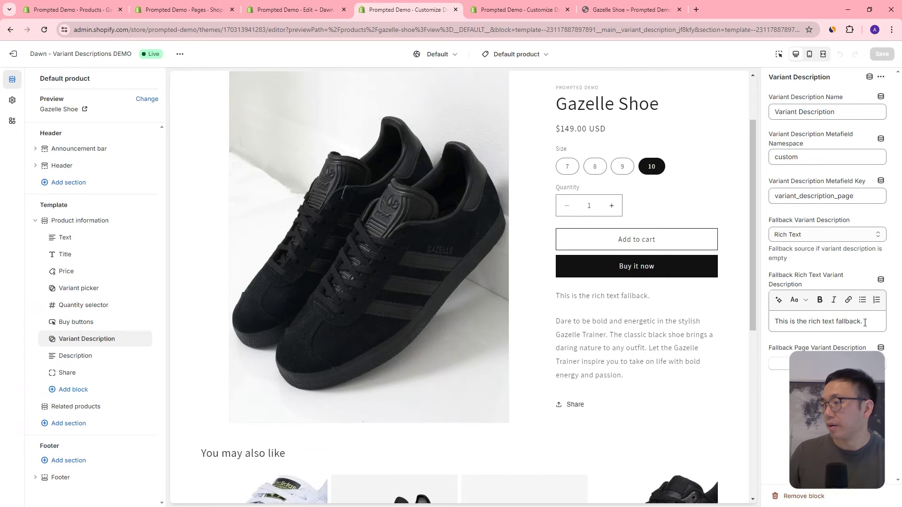
- Set the Variant Description block's fallback variant description to None and preview sizes 9, 8 and 7
click(825, 236)
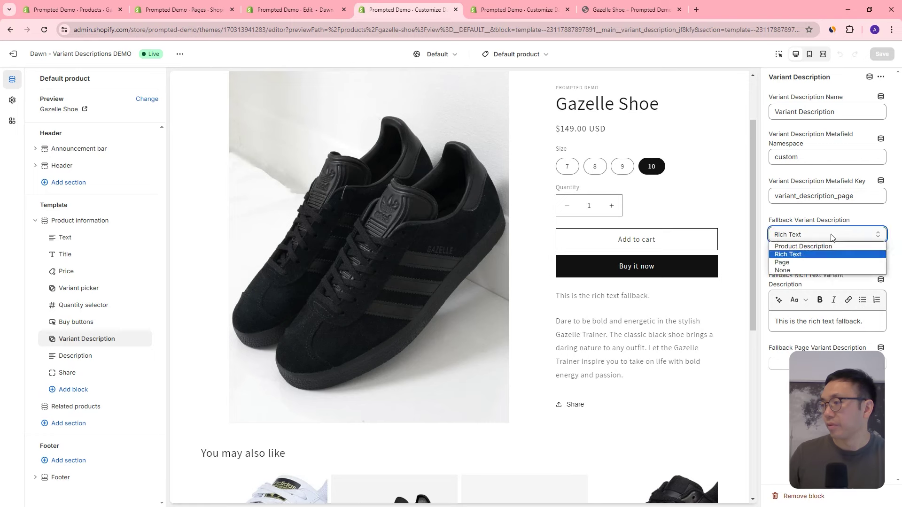
click(806, 271)
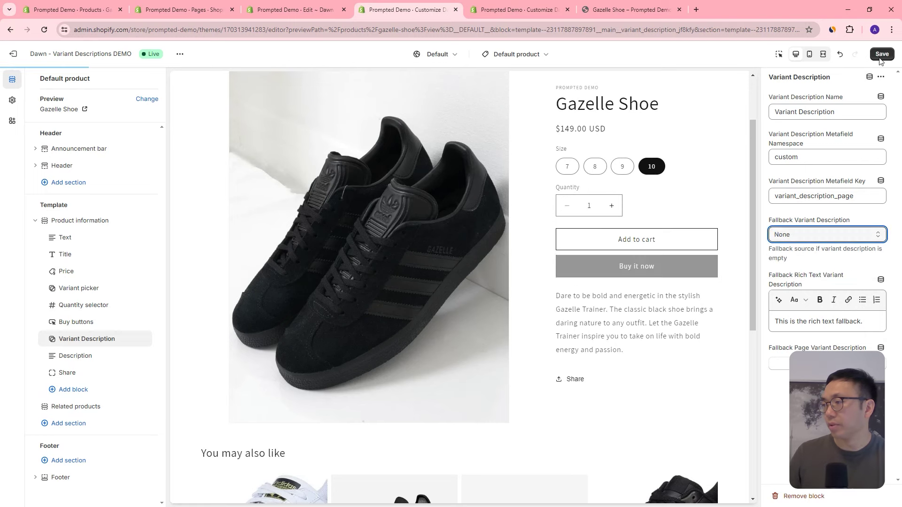
click(624, 164)
click(594, 151)
click(566, 154)
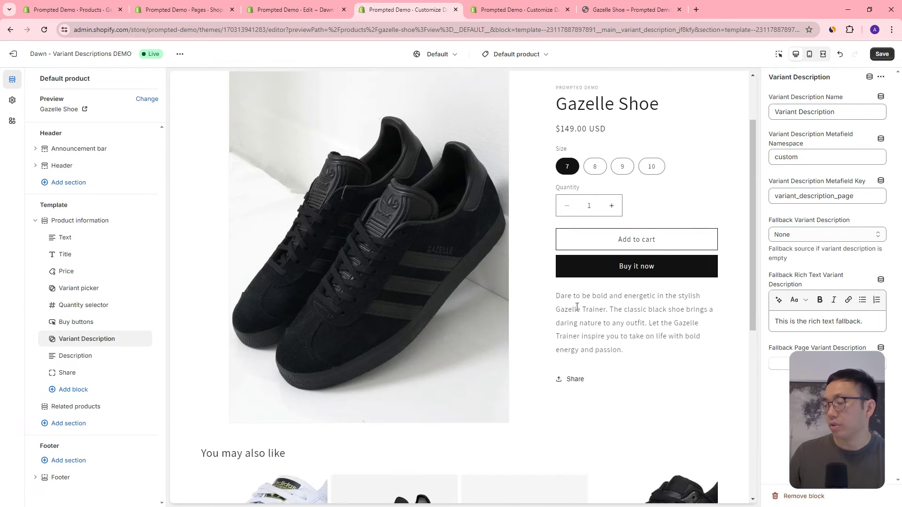